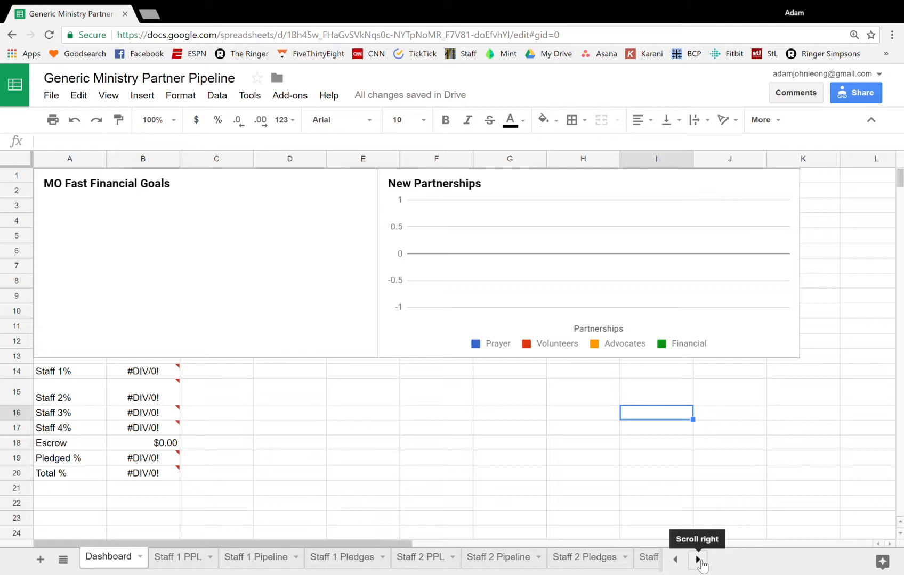
# Look through the workbook's sheets from Dashboard to Campus Pledges and back
pyautogui.click(698, 559)
pyautogui.click(698, 559)
pyautogui.click(698, 560)
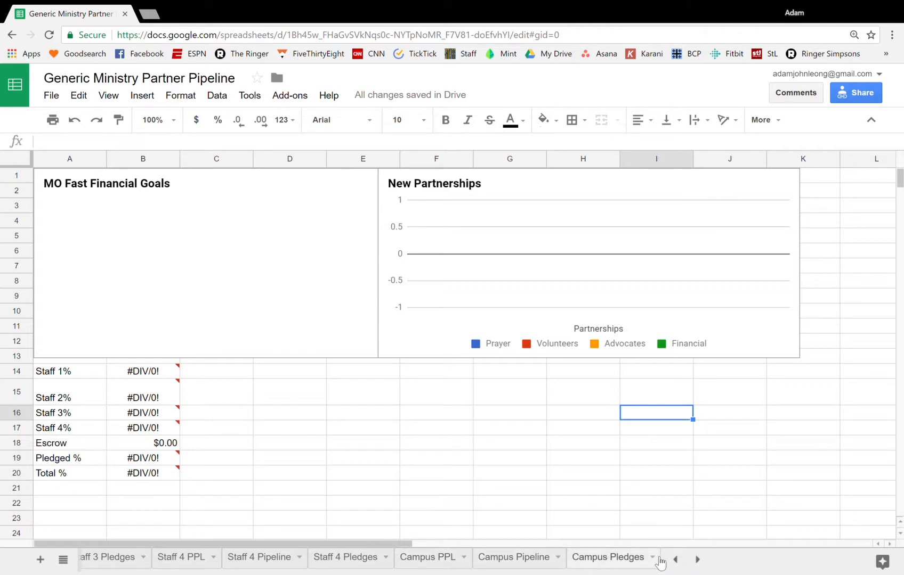
pyautogui.click(676, 560)
pyautogui.click(677, 560)
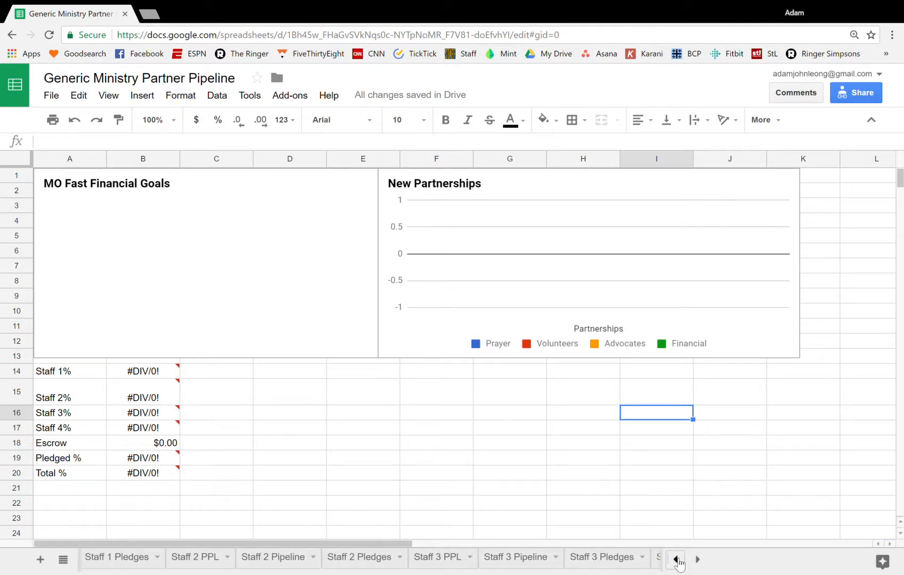
pyautogui.click(677, 560)
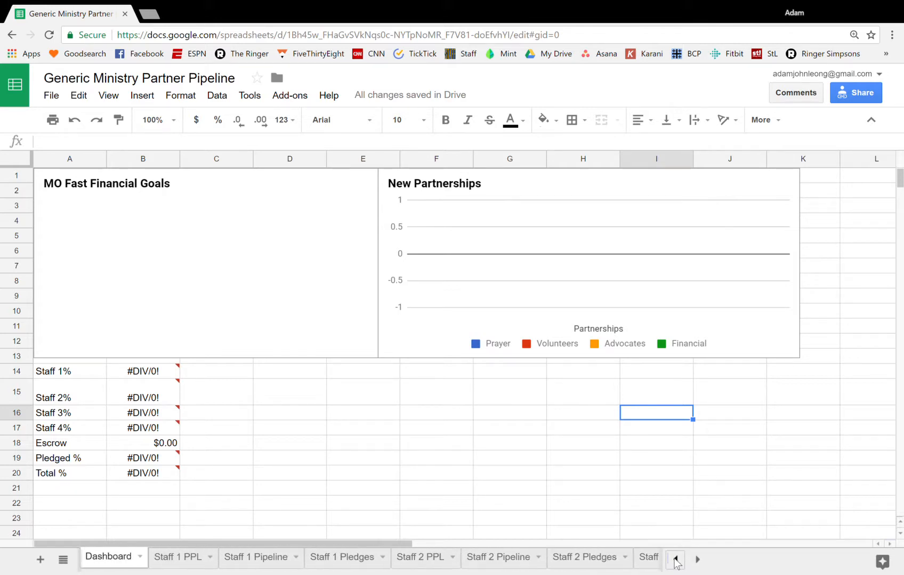
# On the Staff 1 Pledges sheet, set the yearly FD Goal to 48000
pyautogui.click(349, 560)
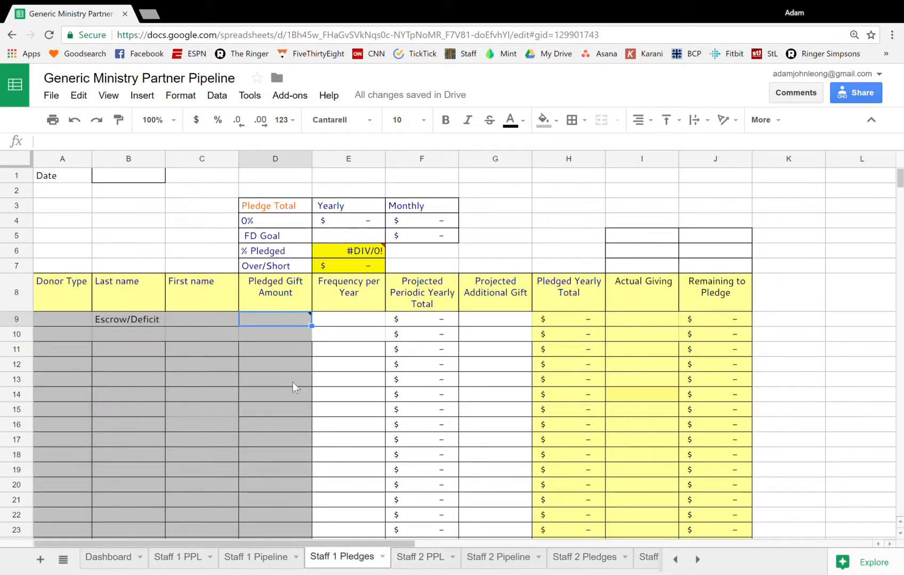
pyautogui.click(346, 240)
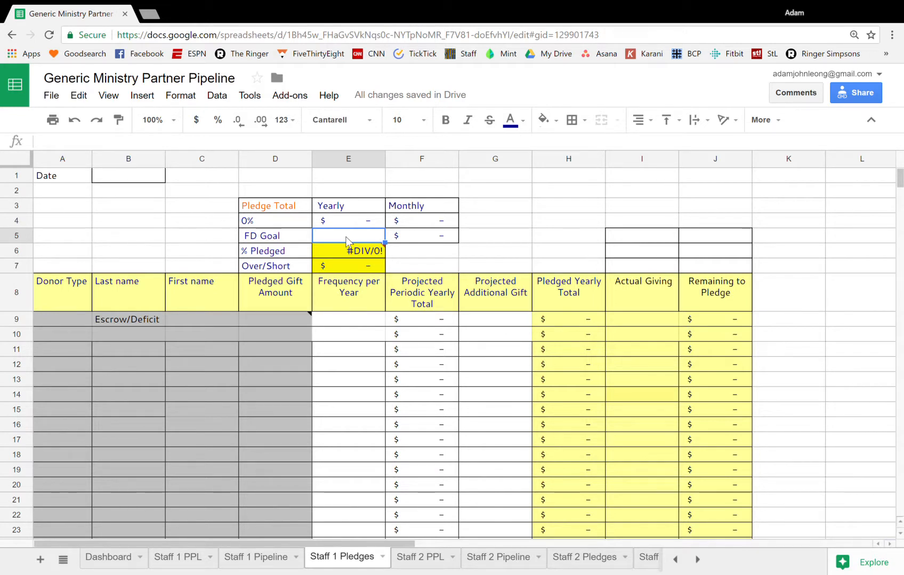
pyautogui.write('48000')
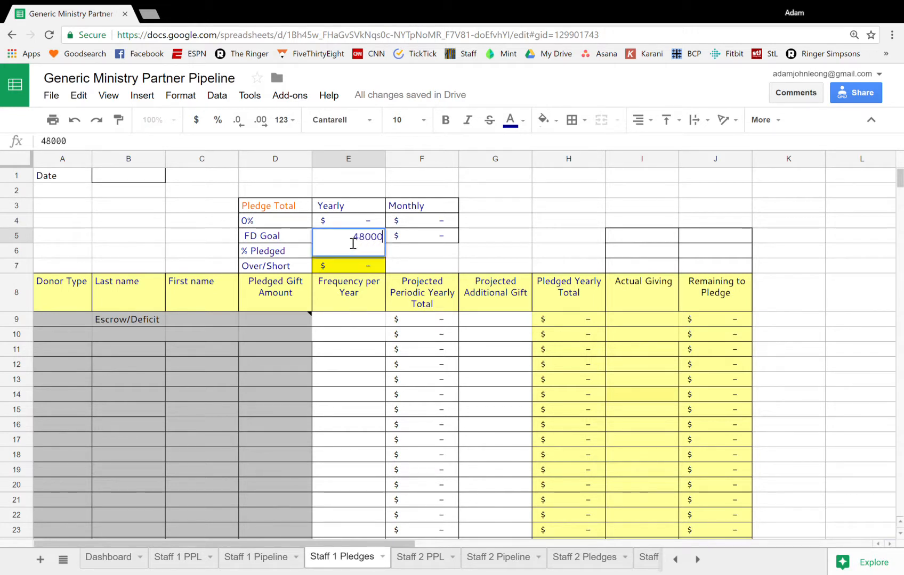
pyautogui.press('Return')
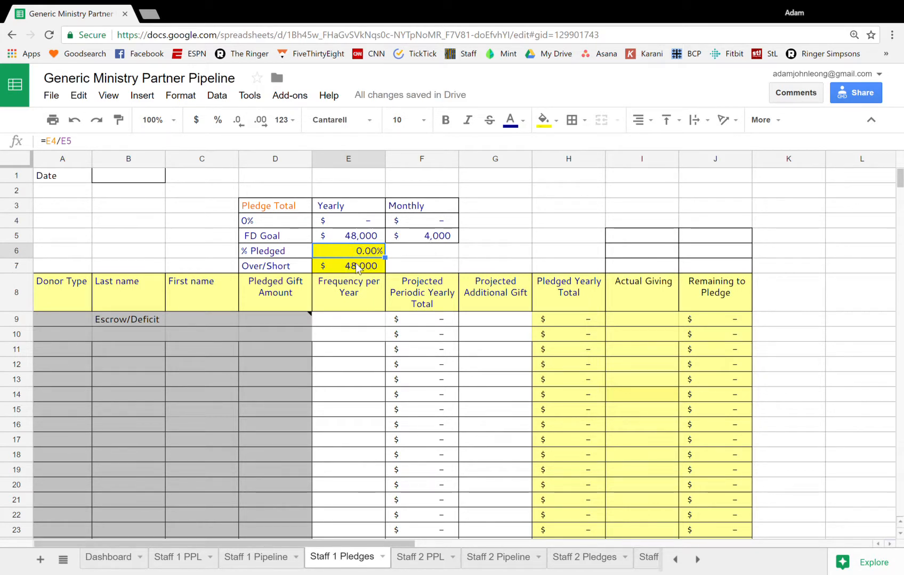
# In the Escrow/Deficit row, enter a pledged gift amount of 2000 with a frequency per year of 1
pyautogui.moveTo(276, 325)
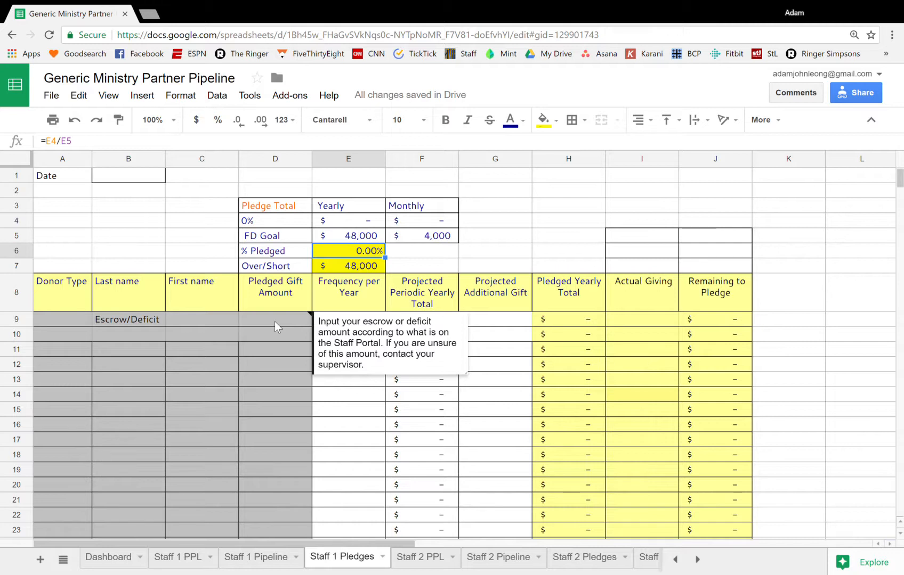
pyautogui.click(275, 321)
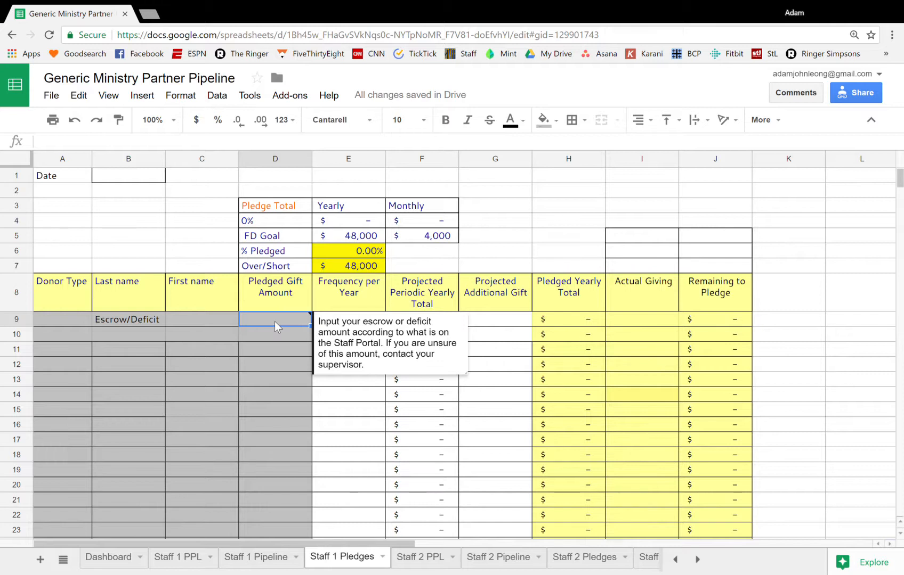
pyautogui.write('2000')
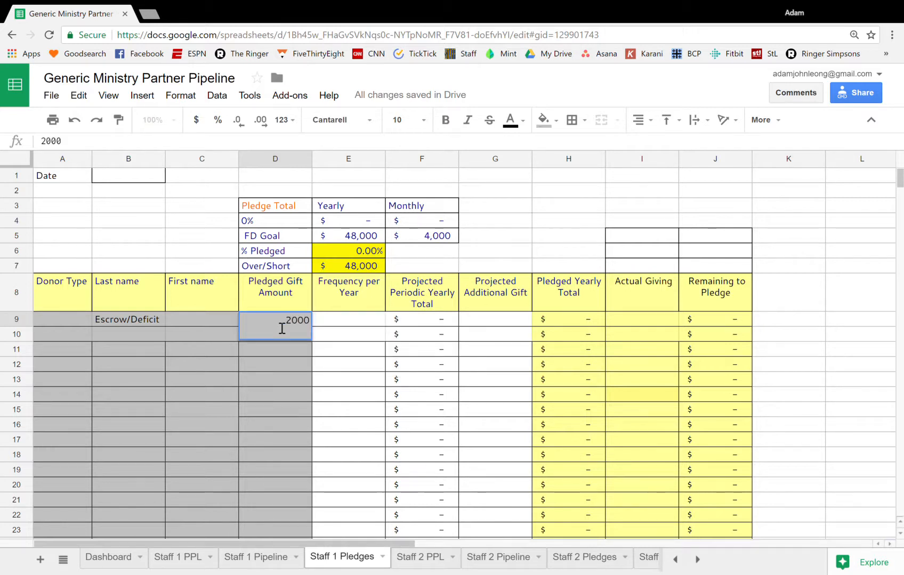
pyautogui.press('Return')
pyautogui.press('Up')
pyautogui.press('Right')
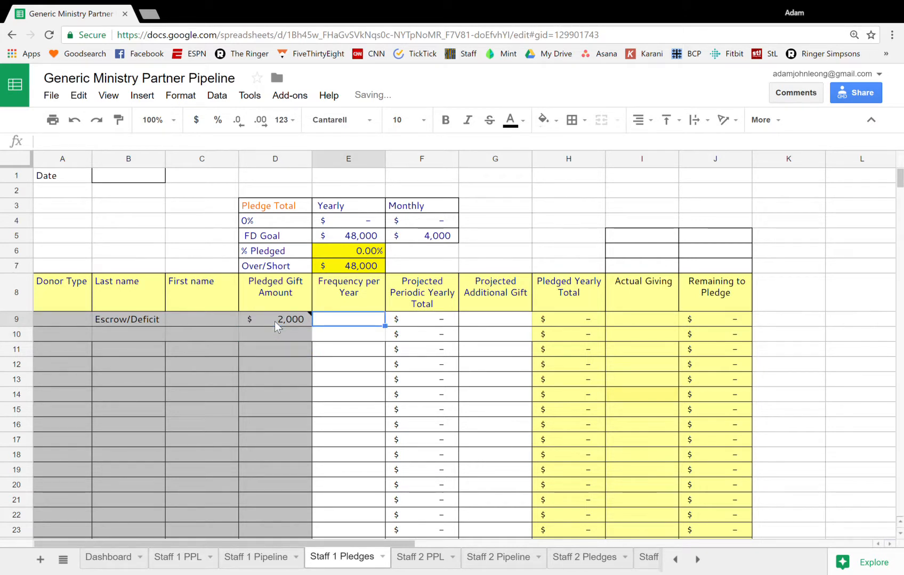
pyautogui.write('1')
pyautogui.press('Return')
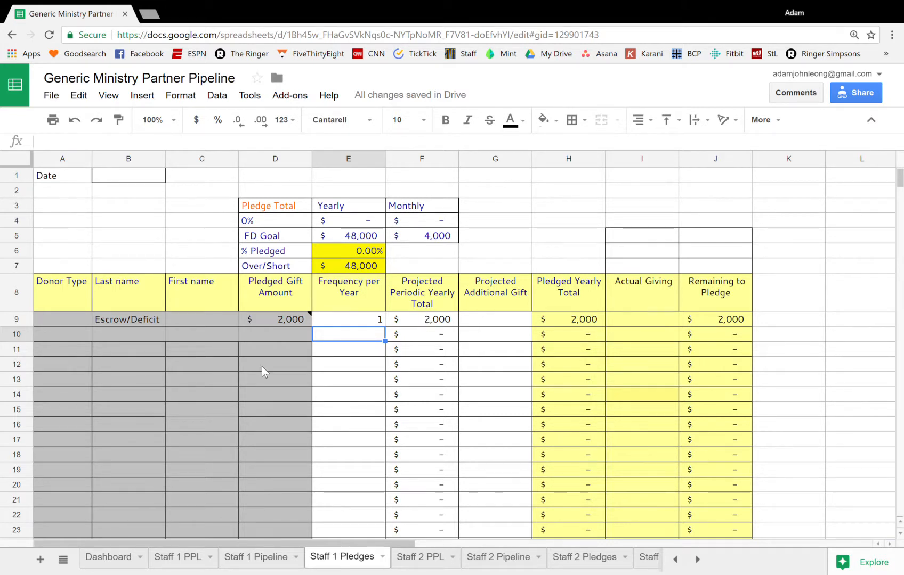
# Review the Dashboard's Staff 1%, Escrow, Pledged % and Total % cells and their formulas
pyautogui.click(111, 555)
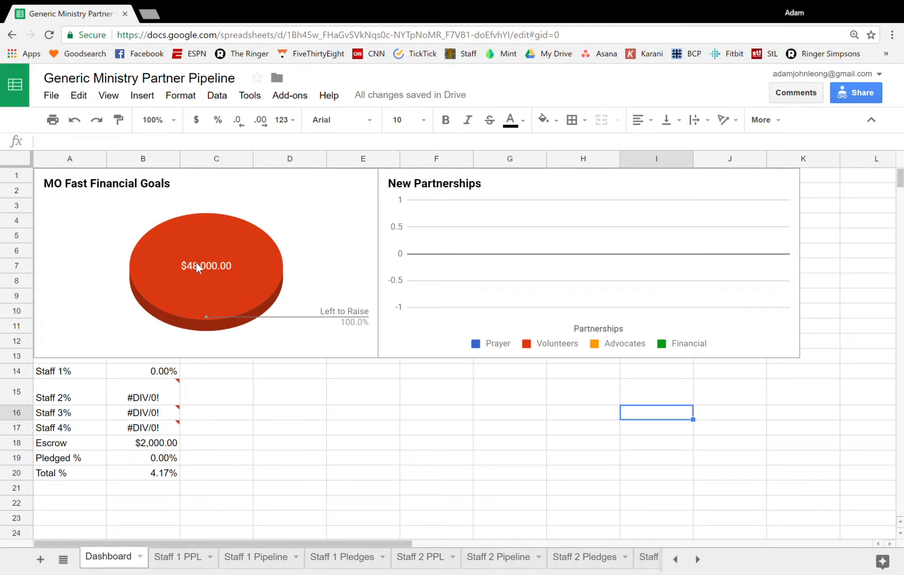
pyautogui.click(133, 377)
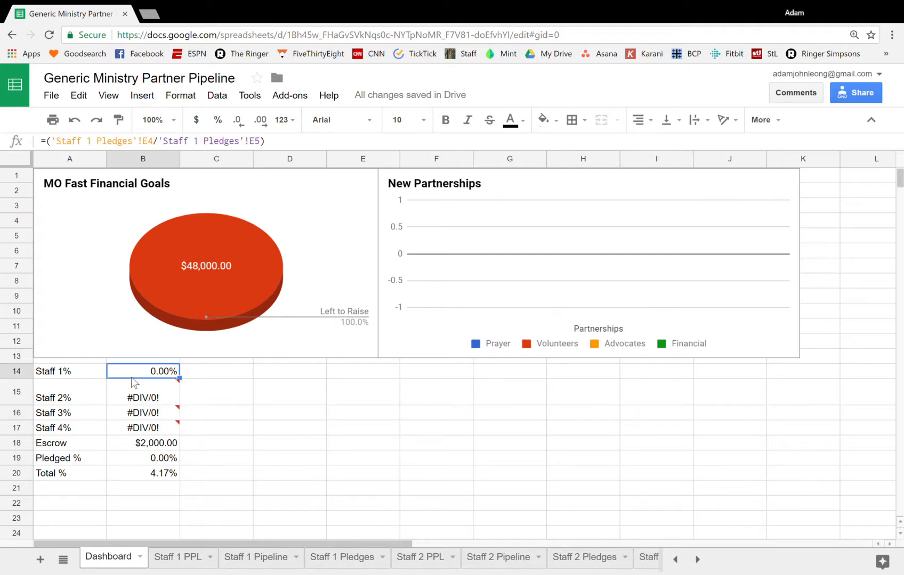
pyautogui.click(137, 445)
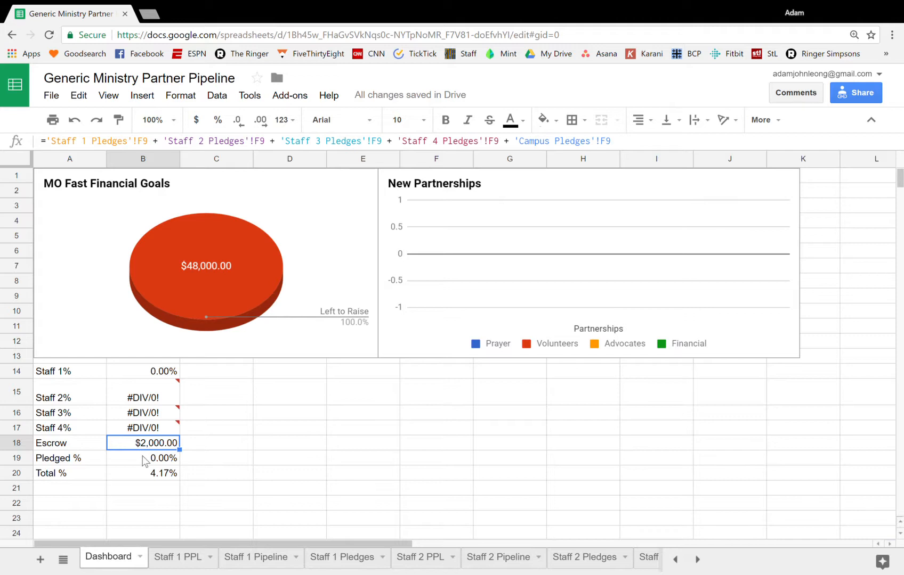
pyautogui.click(144, 460)
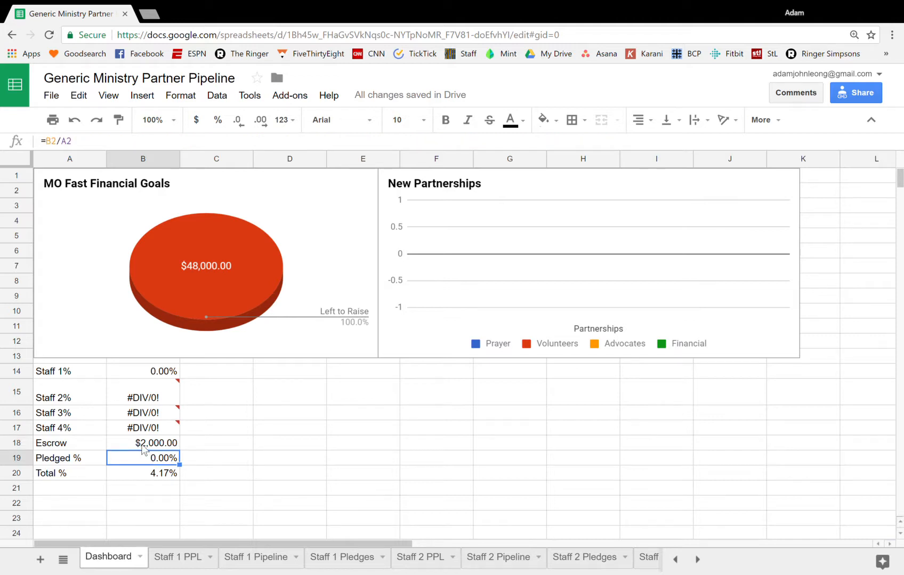
pyautogui.click(146, 473)
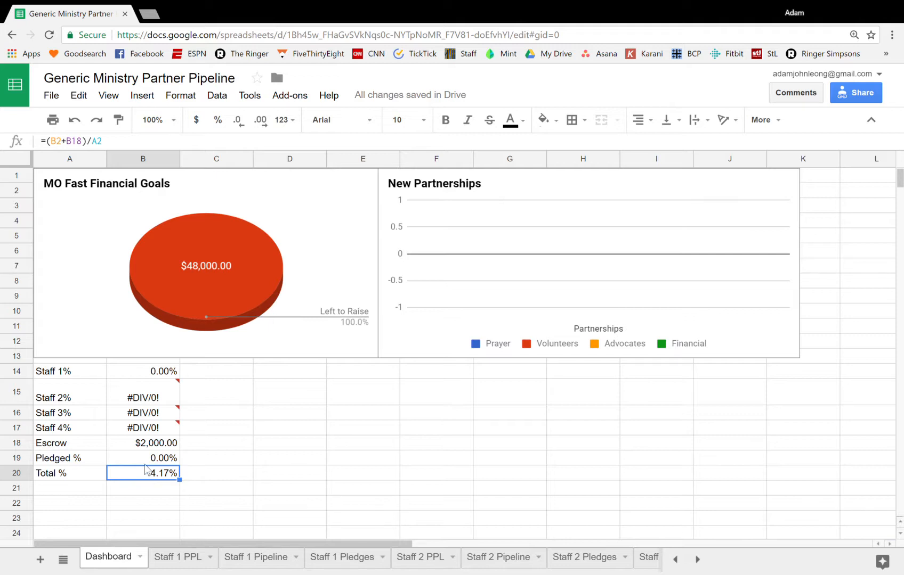
# On the Staff 1 Pledges sheet, enter "Past Partners" as the last name in row 10
pyautogui.click(341, 560)
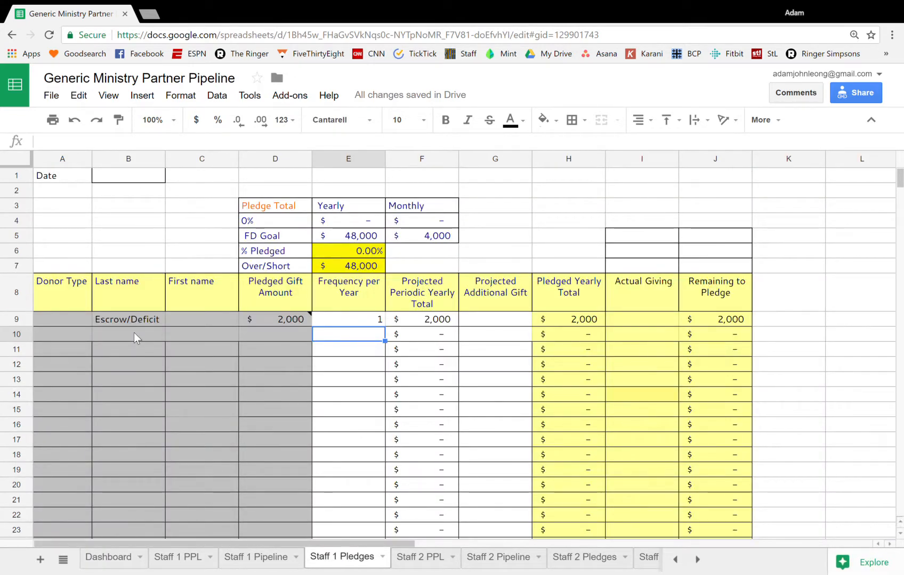
pyautogui.click(133, 332)
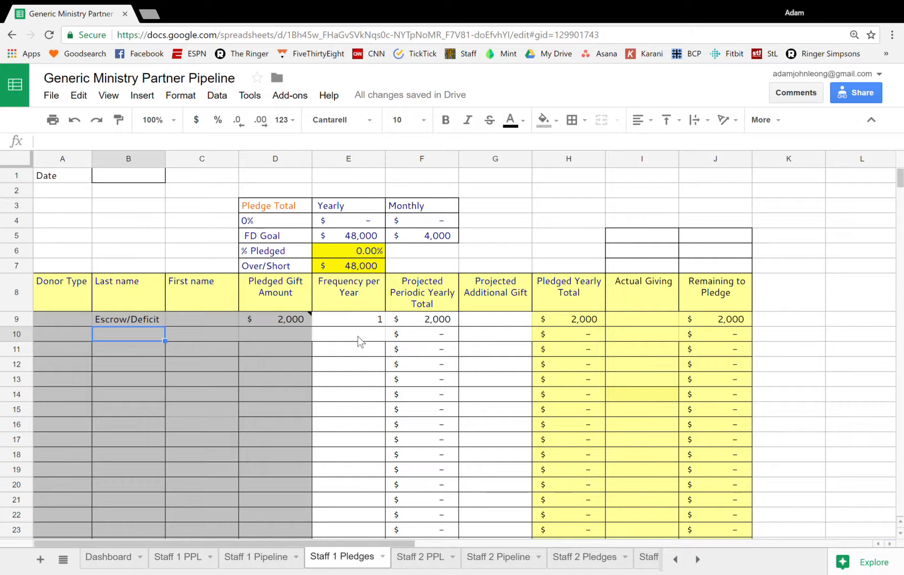
pyautogui.write('LPast')
pyautogui.press('BackSpace')
pyautogui.press('BackSpace')
pyautogui.press('BackSpace')
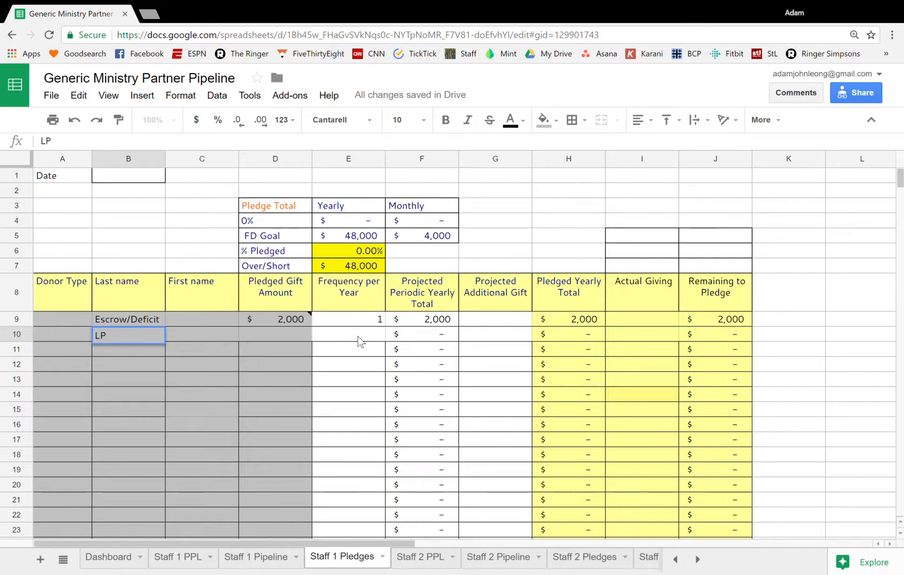
pyautogui.press('BackSpace')
pyautogui.press('BackSpace')
pyautogui.write('Past ')
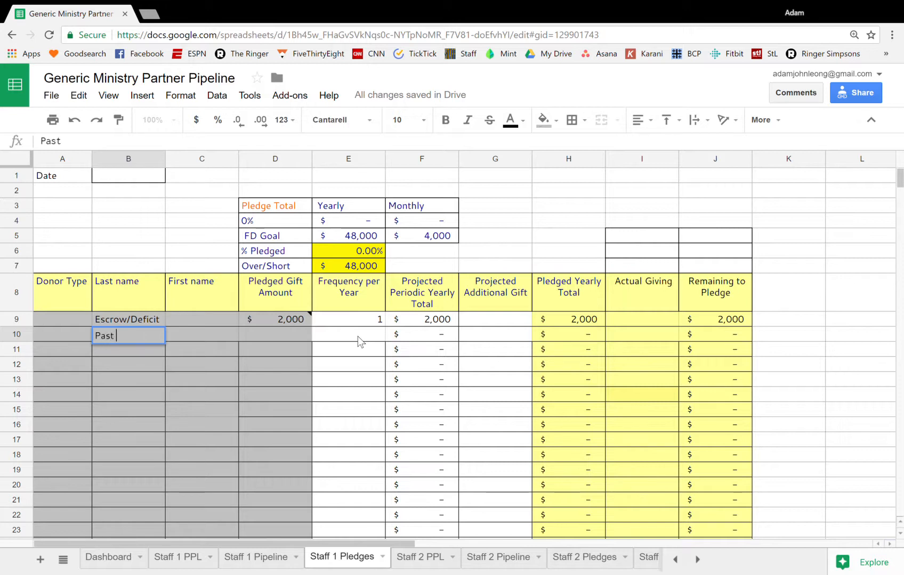
pyautogui.write('Partners')
pyautogui.press('Tab')
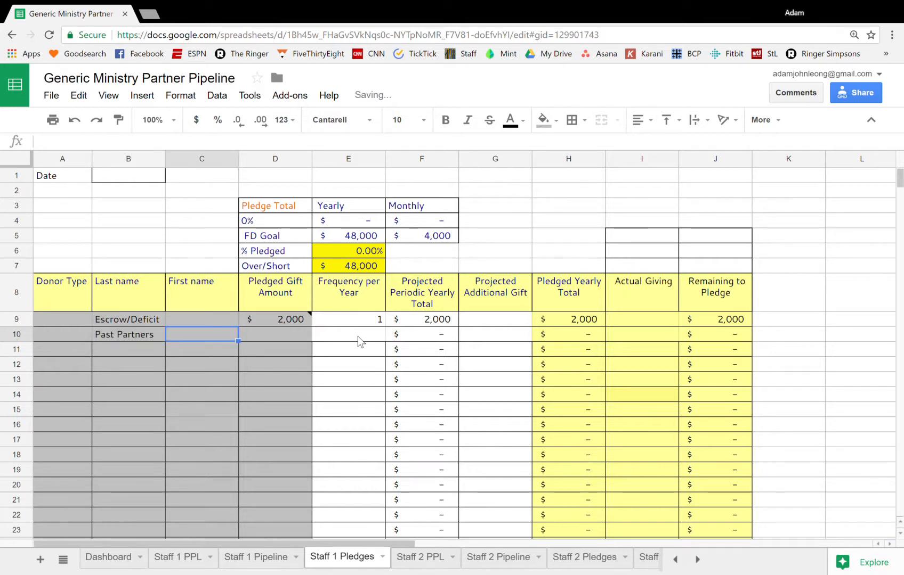
# Give the Past Partners row a pledged gift amount of 30000 and a frequency per year of 1
pyautogui.press('Tab')
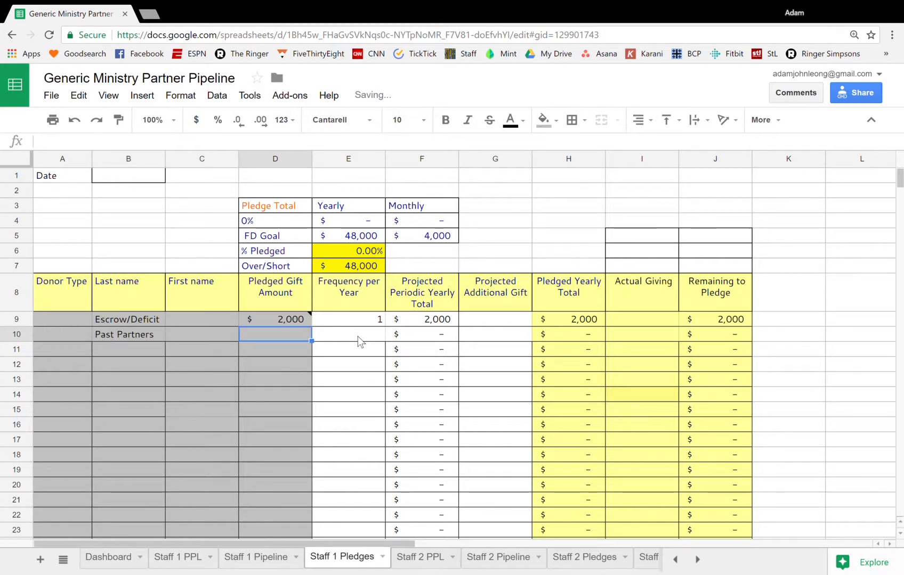
pyautogui.write('30000')
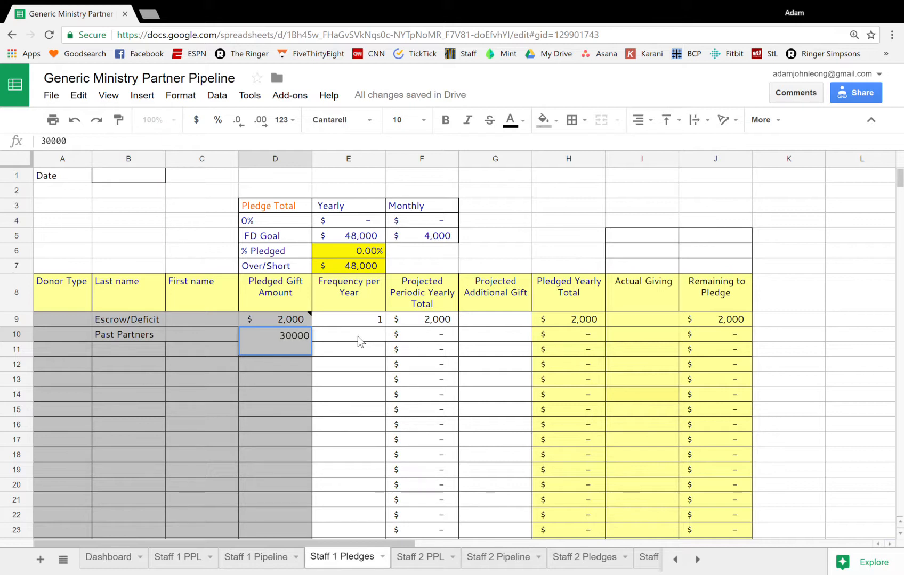
pyautogui.press('Tab')
pyautogui.write('1')
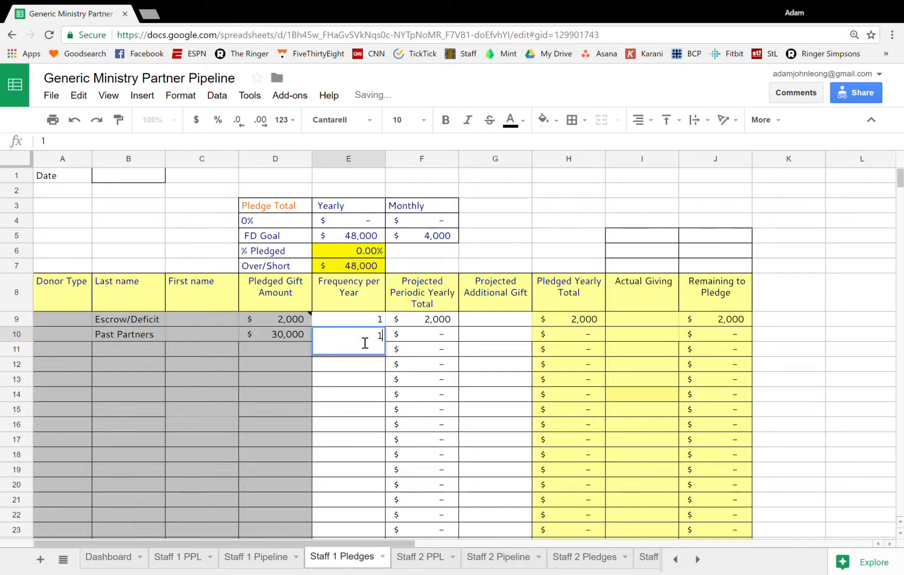
pyautogui.press('Return')
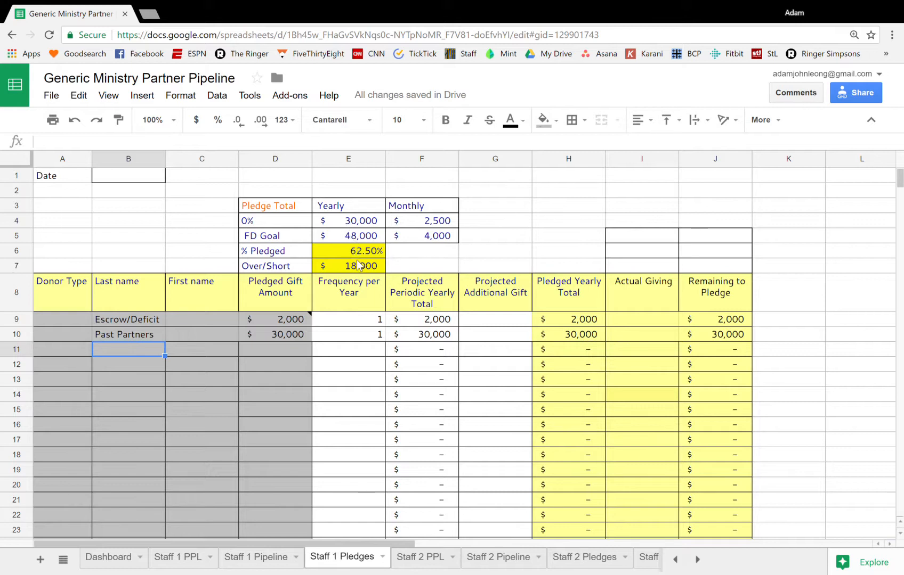
# Check the Dashboard and examine the Staff 1 PPL sheet's name columns, Relationship, Vision and Capacity scale notes, and Total formula
pyautogui.click(109, 560)
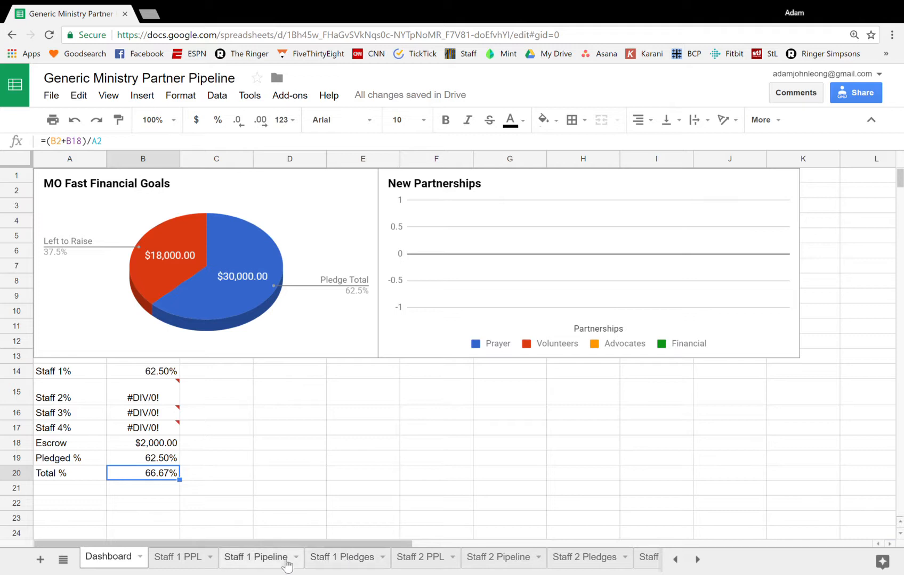
pyautogui.click(188, 557)
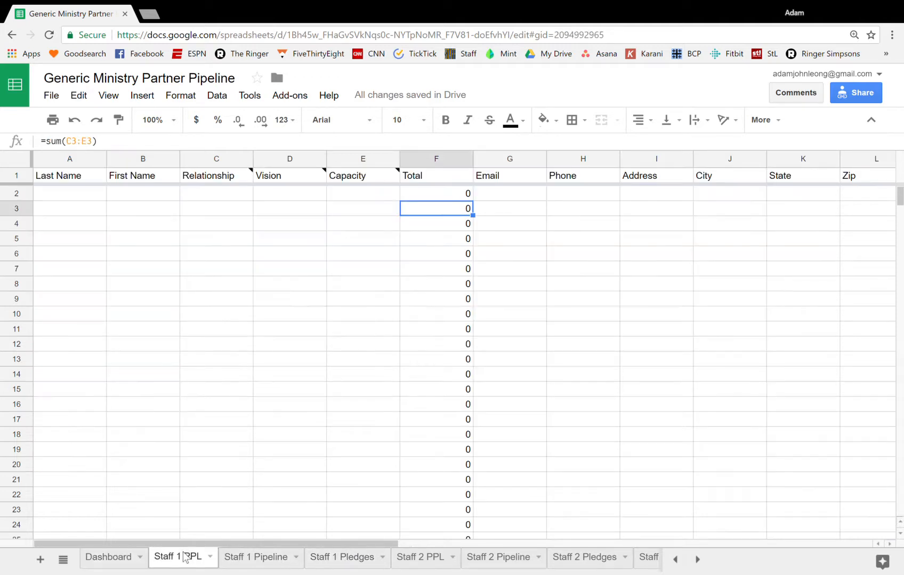
pyautogui.click(87, 192)
pyautogui.click(125, 196)
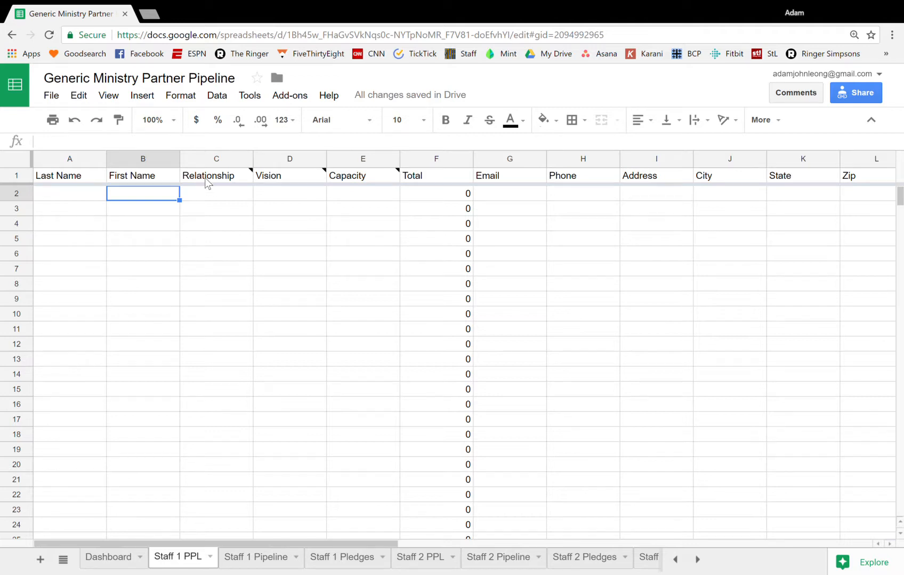
pyautogui.moveTo(206, 177)
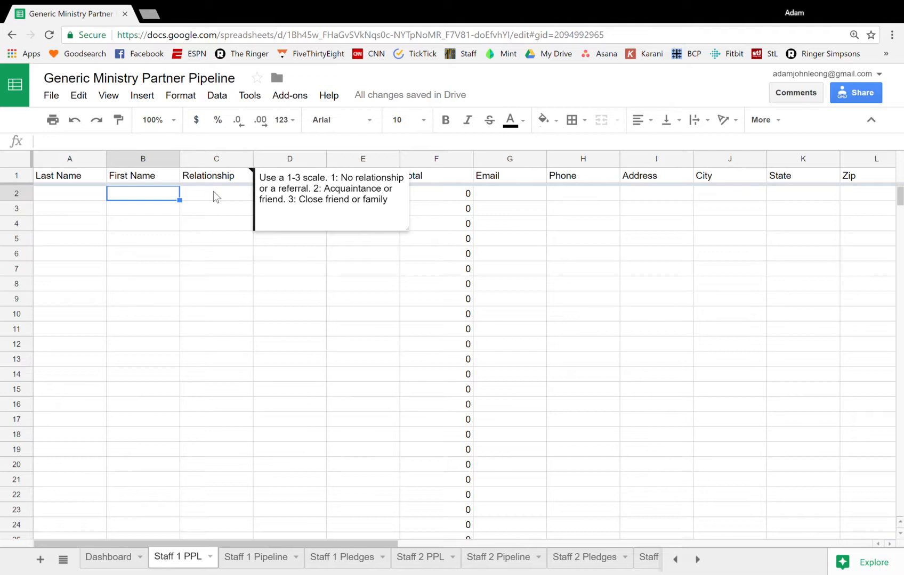
pyautogui.moveTo(283, 176)
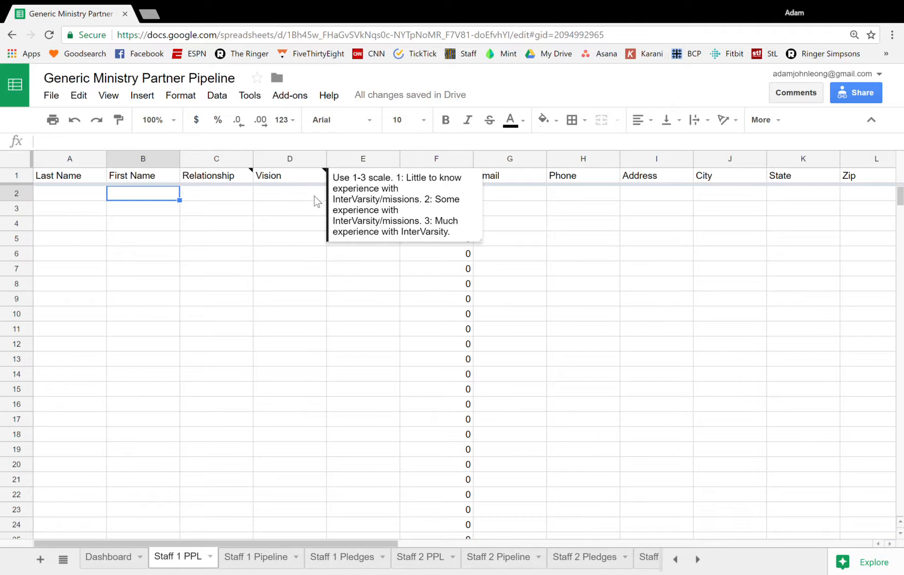
pyautogui.click(267, 199)
pyautogui.click(352, 173)
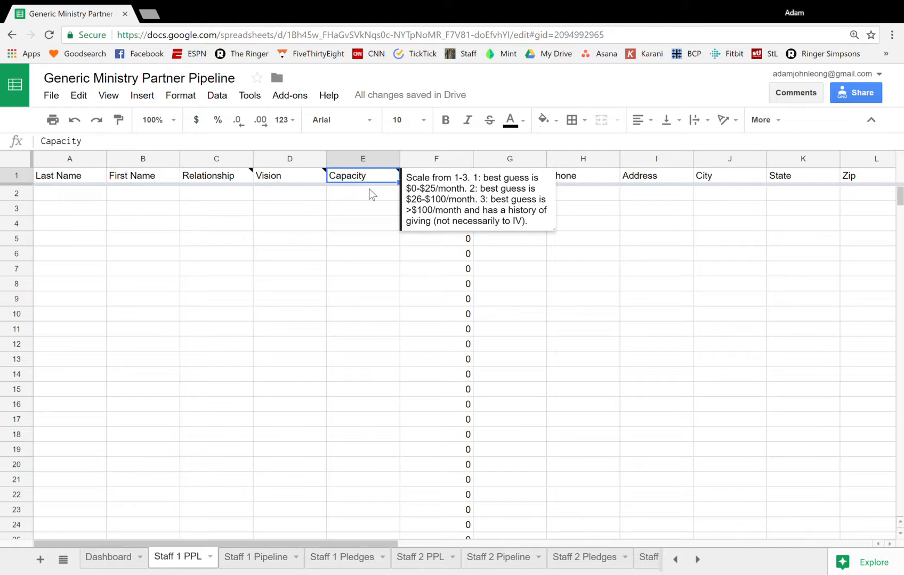
pyautogui.click(434, 196)
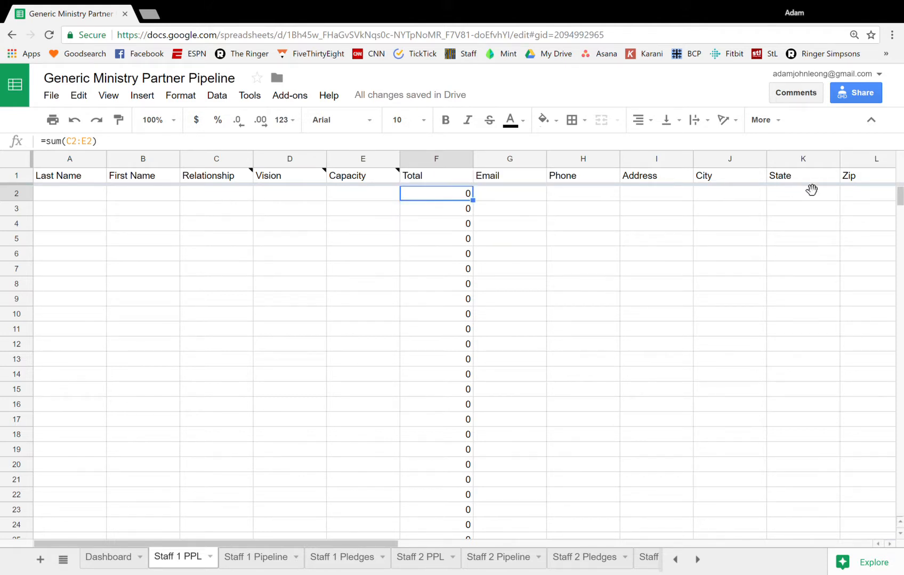
# Enter the potential partner's last name and first name in row 2 of the Staff 1 PPL sheet
pyautogui.click(60, 196)
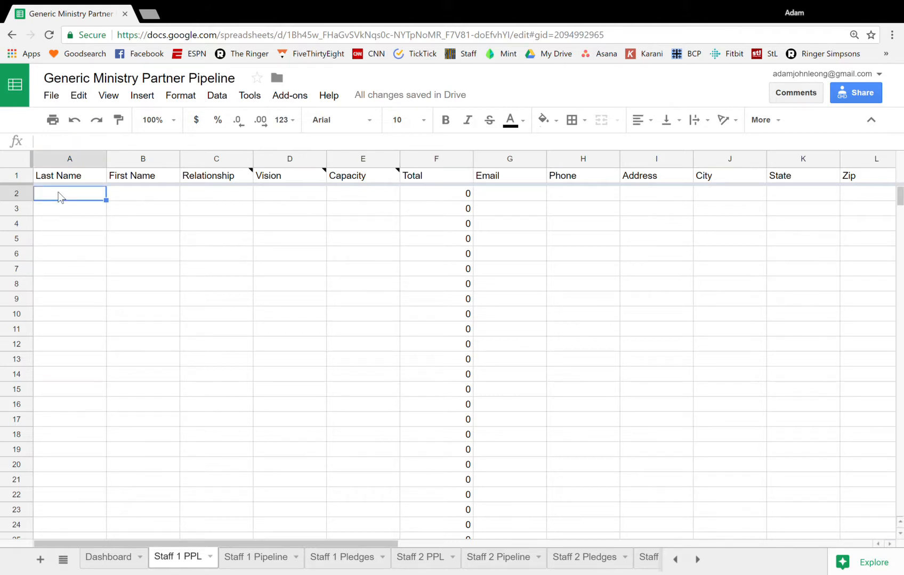
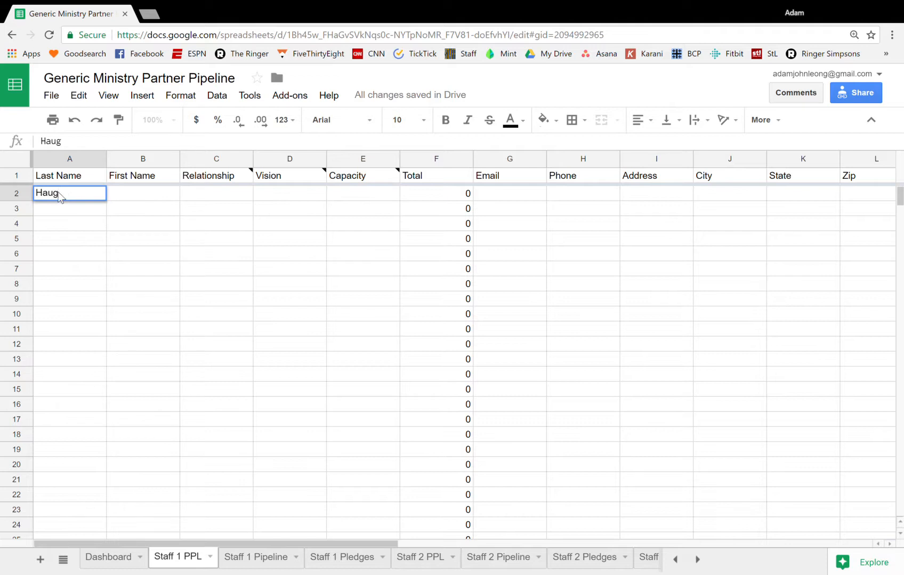
pyautogui.press('Tab')
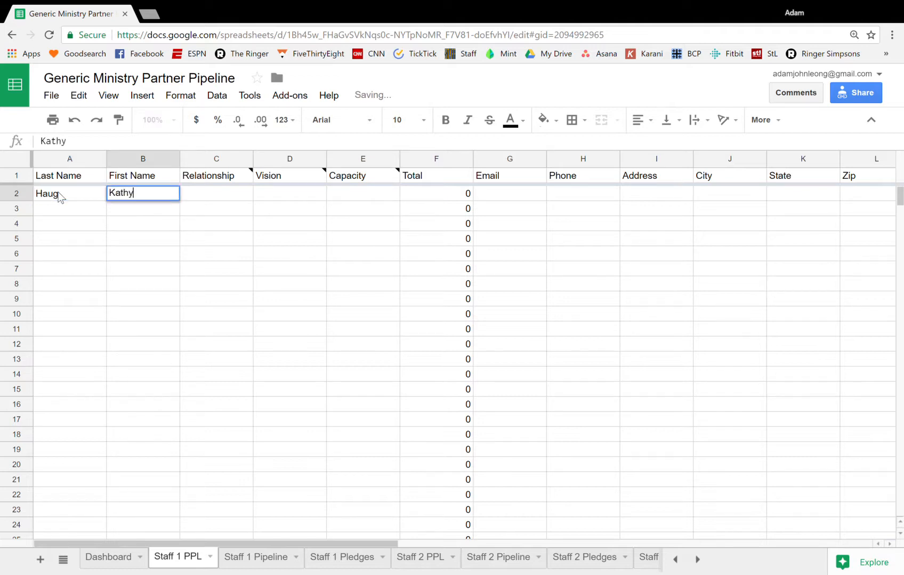
pyautogui.press('Tab')
# Rate the row 2 partner 3 for Relationship, 3 for Vision and 3 for Capacity, and check the row's Total
pyautogui.write('3')
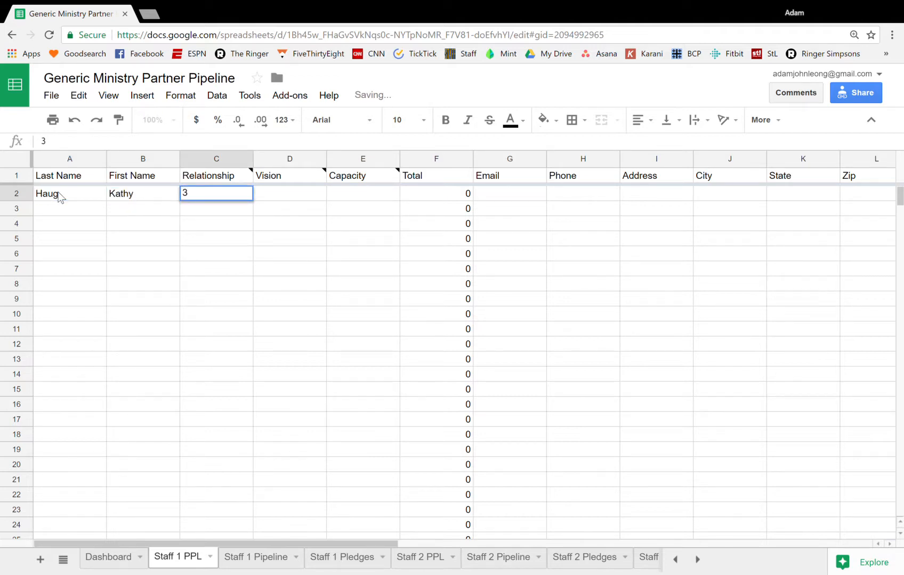
pyautogui.press('Tab')
pyautogui.write('3')
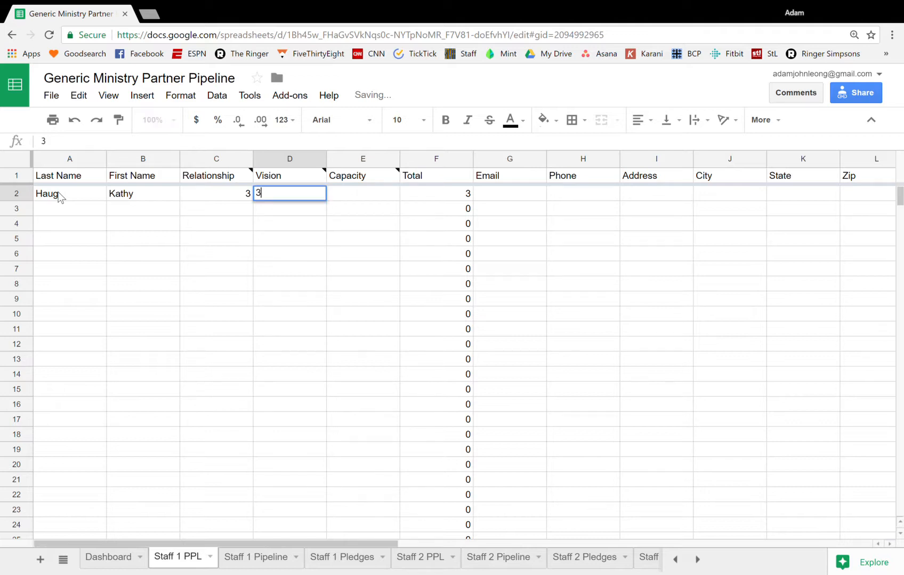
pyautogui.press('Tab')
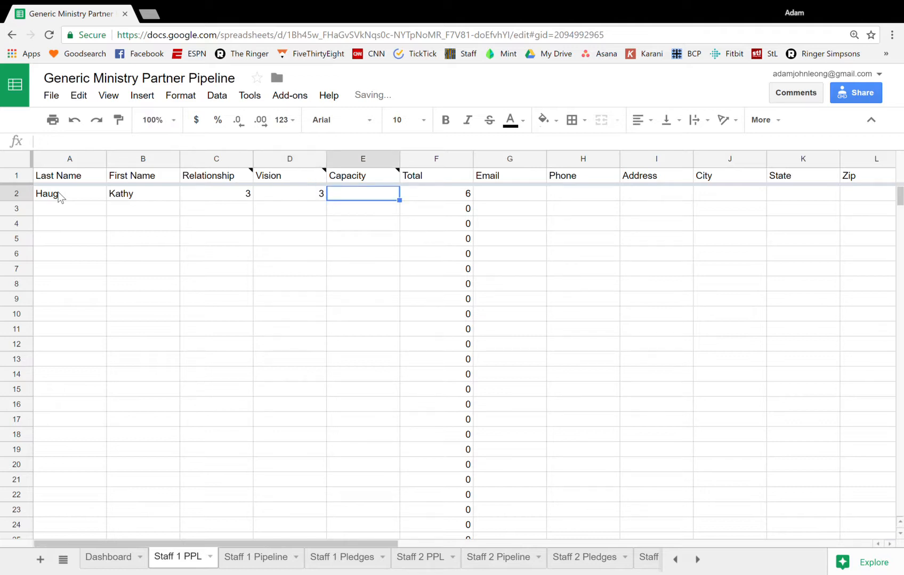
pyautogui.write('3')
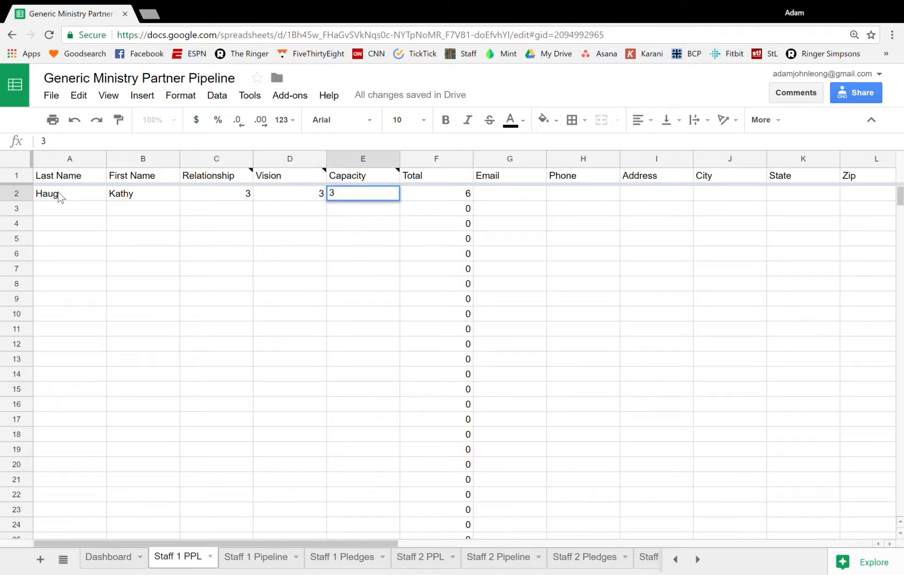
pyautogui.press('Return')
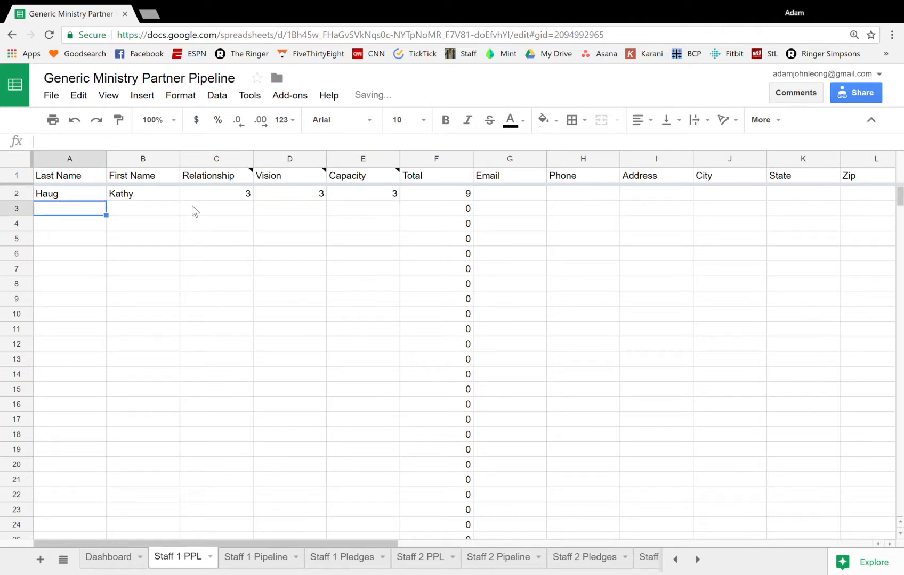
pyautogui.moveTo(467, 183)
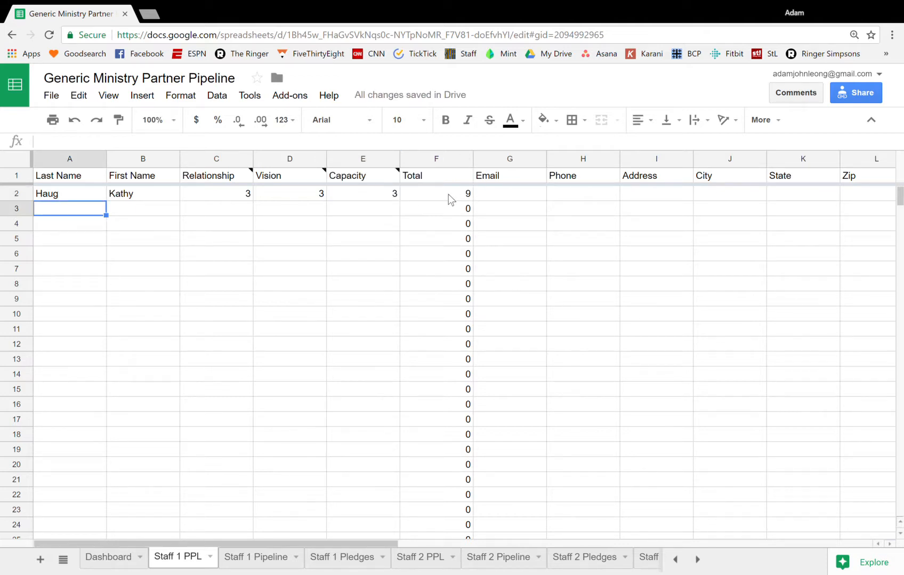
pyautogui.click(450, 199)
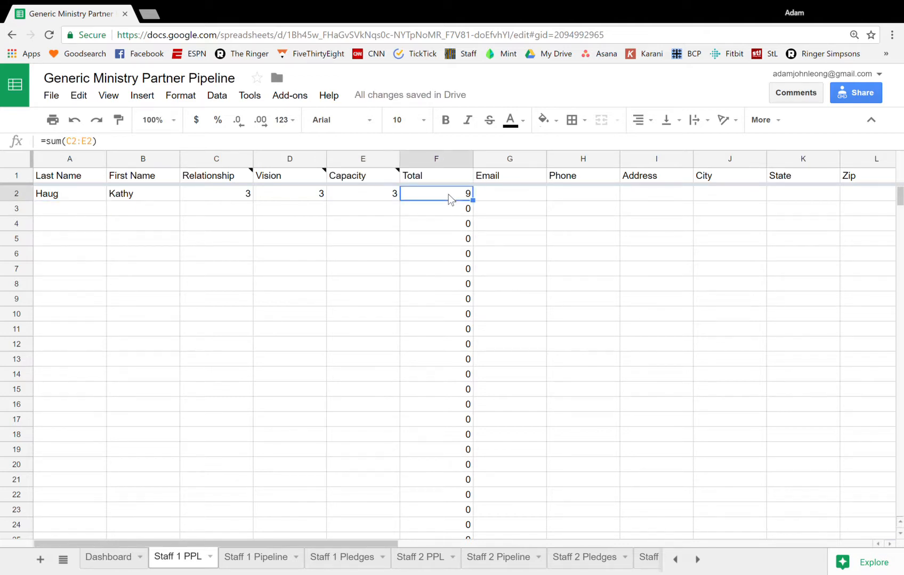
pyautogui.click(78, 211)
pyautogui.press('Down')
pyautogui.press('Down')
pyautogui.press('Down')
pyautogui.press('Down')
pyautogui.press('Down')
pyautogui.press('Down')
pyautogui.press('Down')
pyautogui.press('Down')
pyautogui.press('Down')
pyautogui.press('Down')
pyautogui.press('Down')
pyautogui.press('Down')
pyautogui.press('Down')
pyautogui.press('Down')
pyautogui.press('Down')
pyautogui.press('Down')
pyautogui.press('Down')
pyautogui.press('Down')
pyautogui.press('Down')
pyautogui.press('Down')
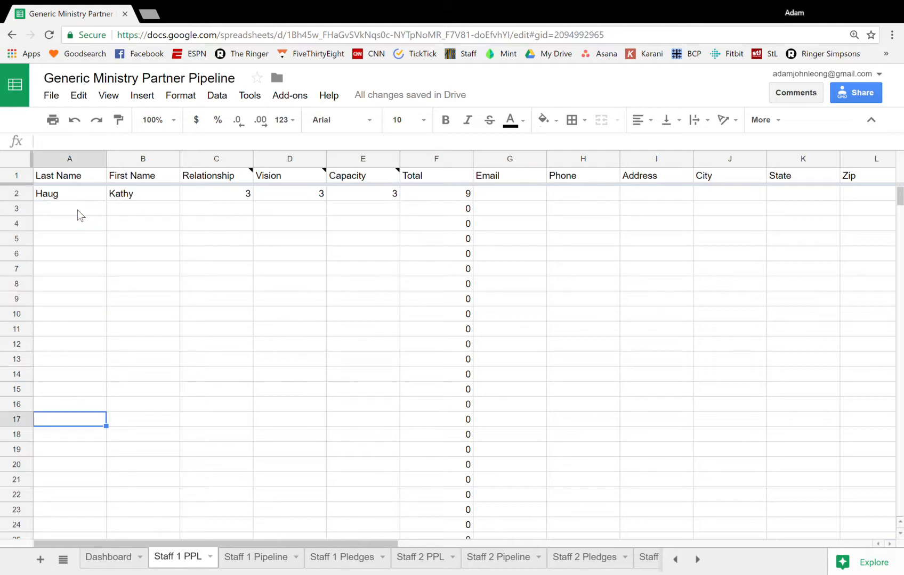
pyautogui.press('Up')
pyautogui.press('Up')
pyautogui.press('Up')
pyautogui.press('Up')
pyautogui.press('Up')
pyautogui.press('Up')
pyautogui.press('Up')
pyautogui.press('Up')
pyautogui.press('Up')
pyautogui.press('Up')
pyautogui.press('Up')
pyautogui.press('Up')
pyautogui.press('Up')
pyautogui.press('Up')
pyautogui.press('Up')
pyautogui.press('Up')
pyautogui.press('Up')
pyautogui.press('Up')
pyautogui.press('Up')
pyautogui.press('Up')
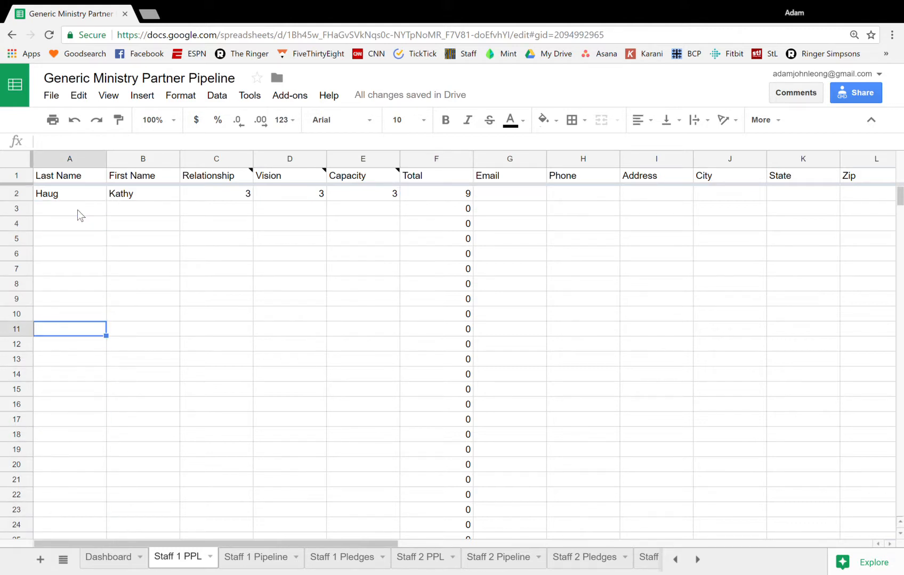
pyautogui.press('Down')
pyautogui.press('Down')
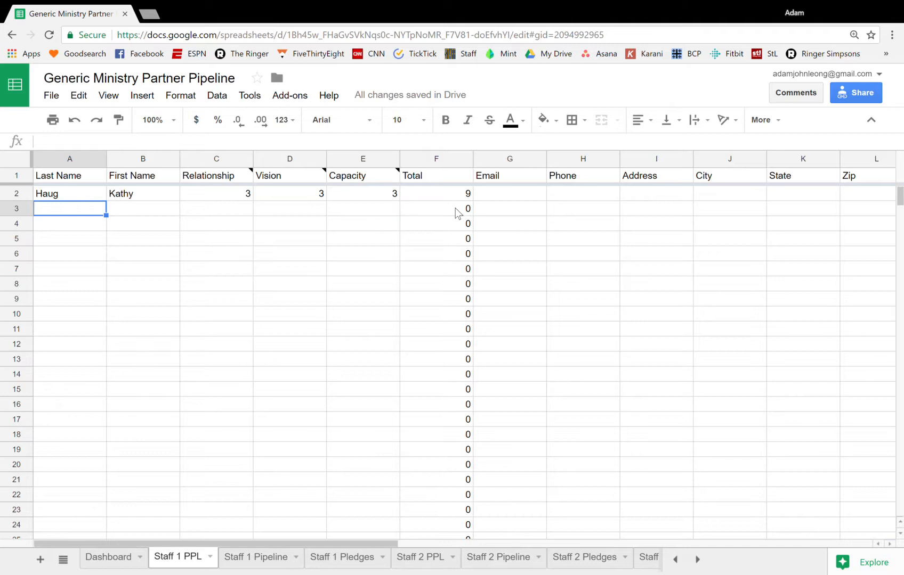
# On the Staff 1 Pipeline sheet, enter the same partner's last name and first name in row 2
pyautogui.click(259, 559)
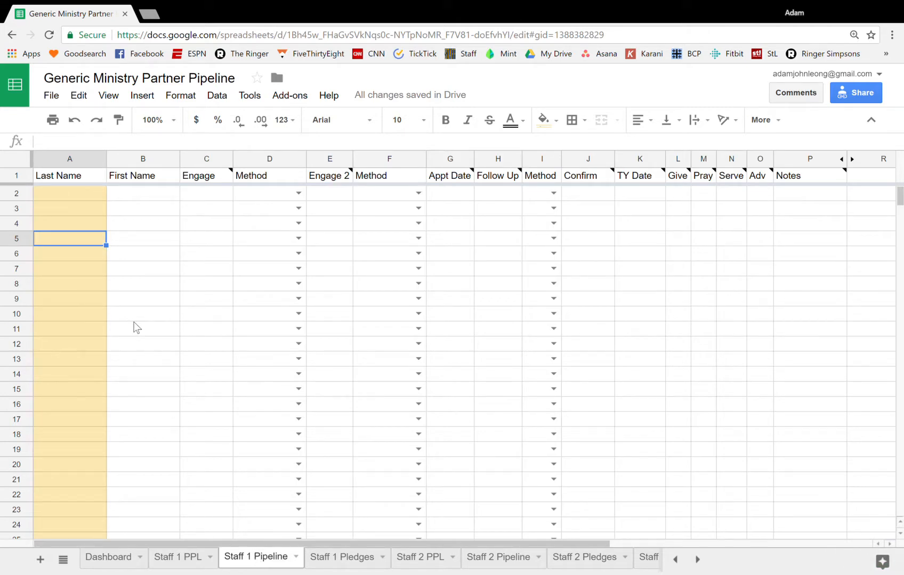
pyautogui.click(57, 195)
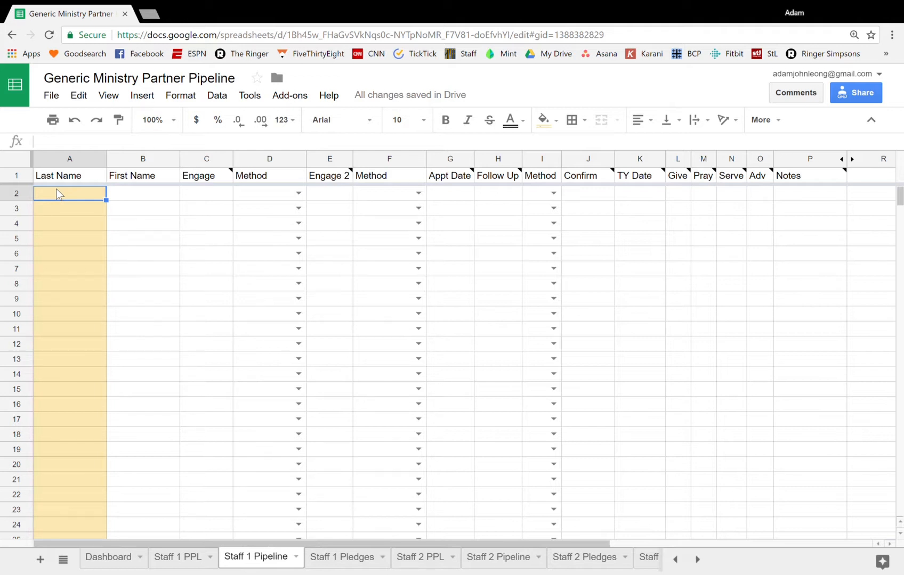
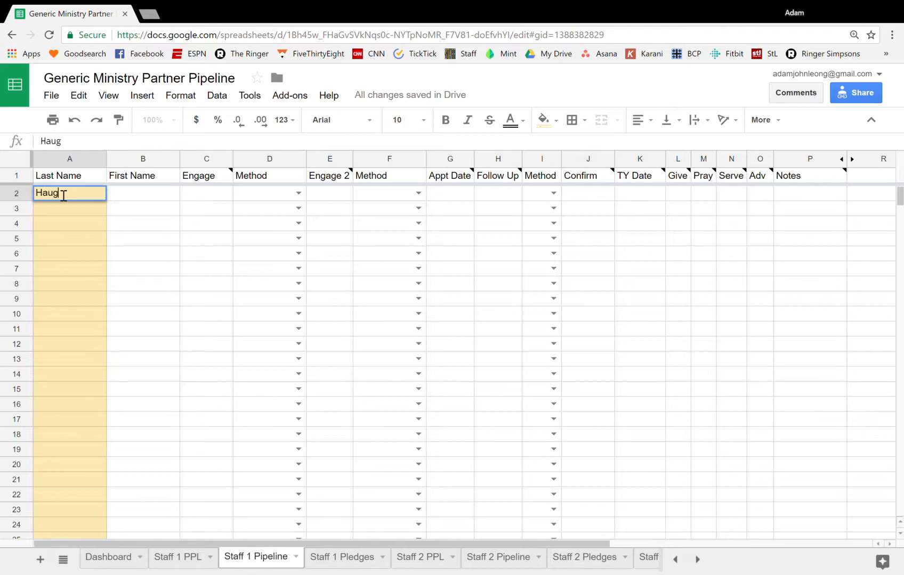
pyautogui.press('Tab')
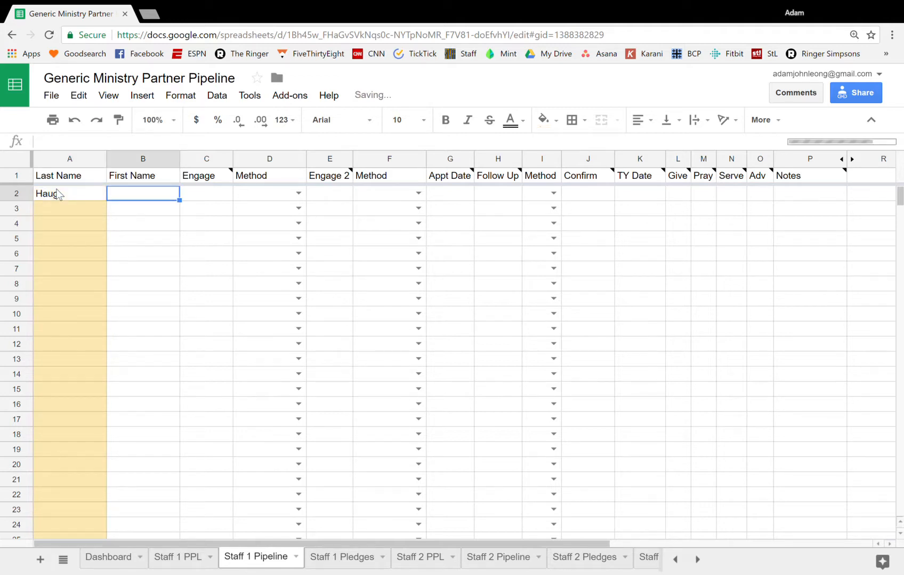
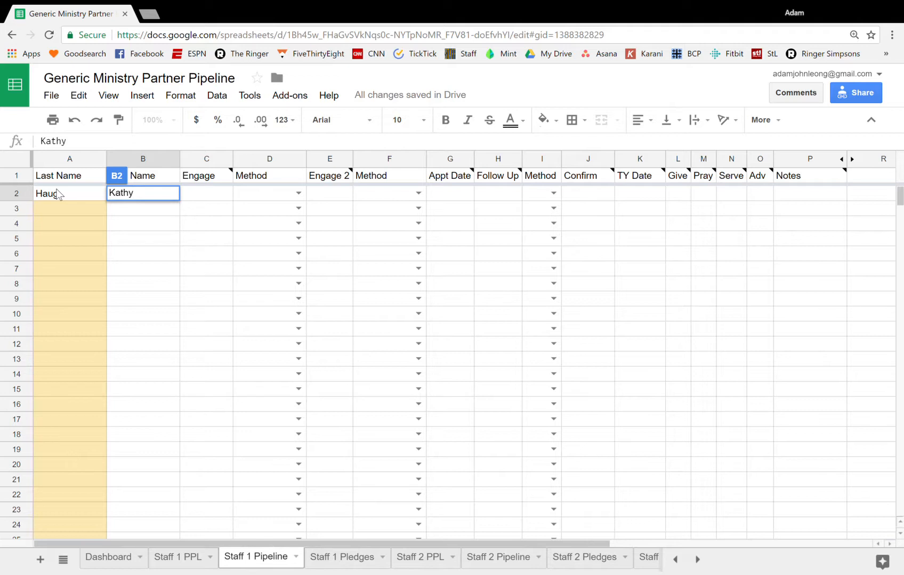
pyautogui.press('Tab')
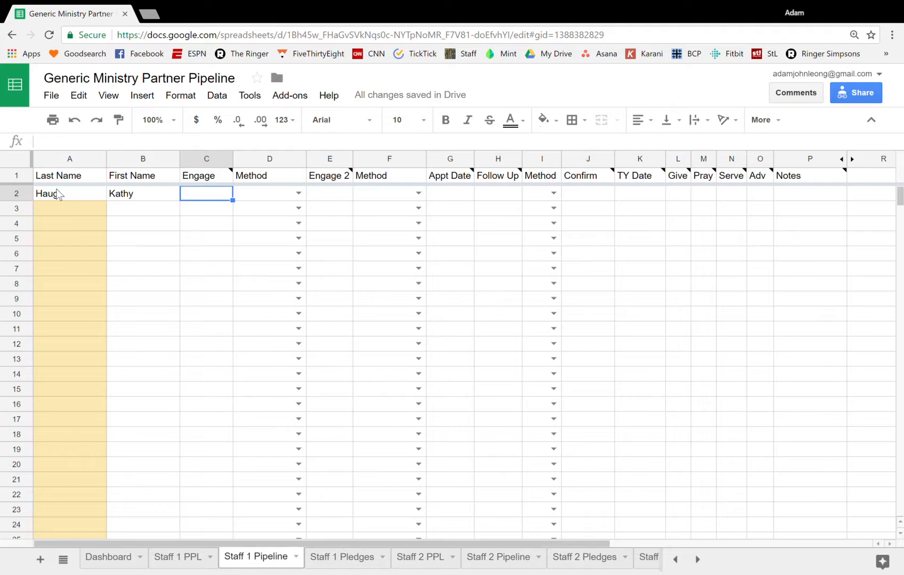
# Record the partner's first engagement with an Engage date of 1/1/2018 and Letter as the method
pyautogui.write('1/')
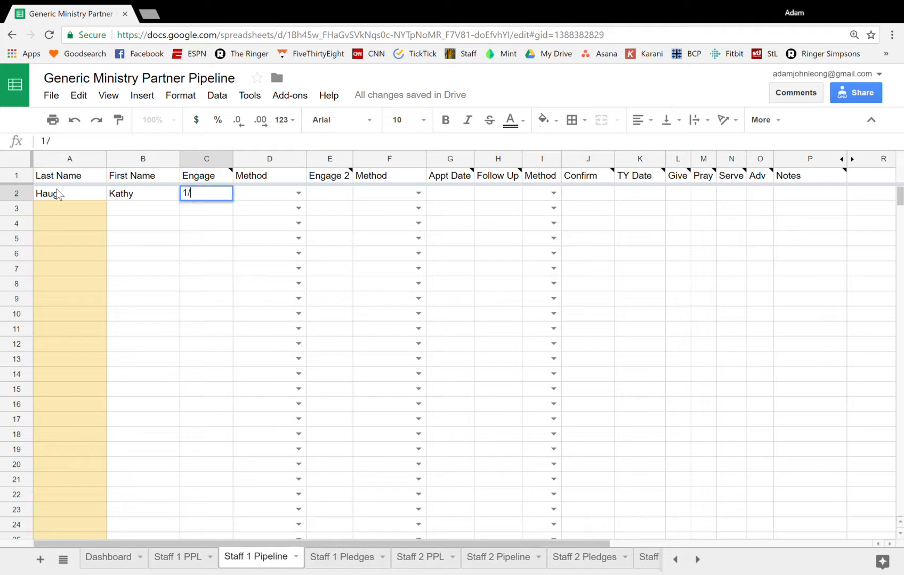
pyautogui.write('1/2018')
pyautogui.press('Tab')
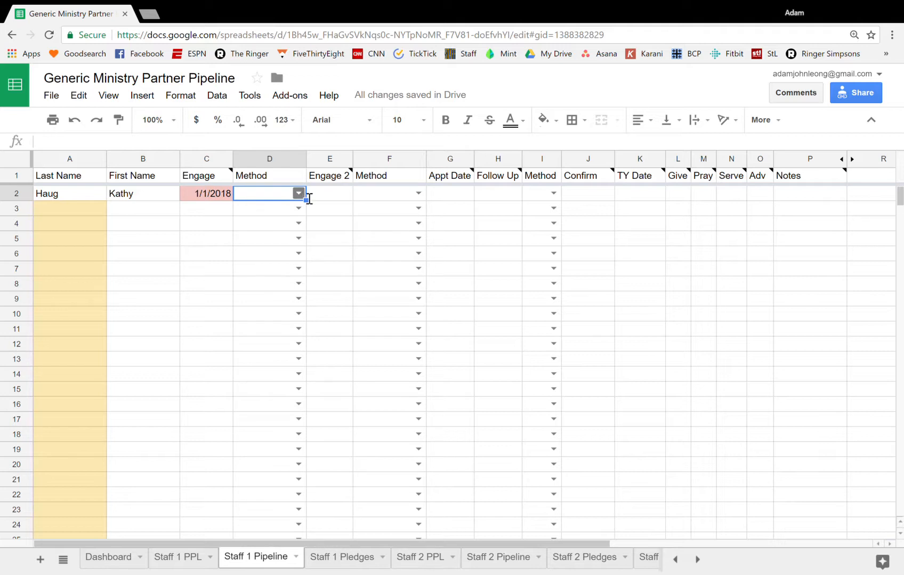
pyautogui.click(304, 196)
pyautogui.click(282, 212)
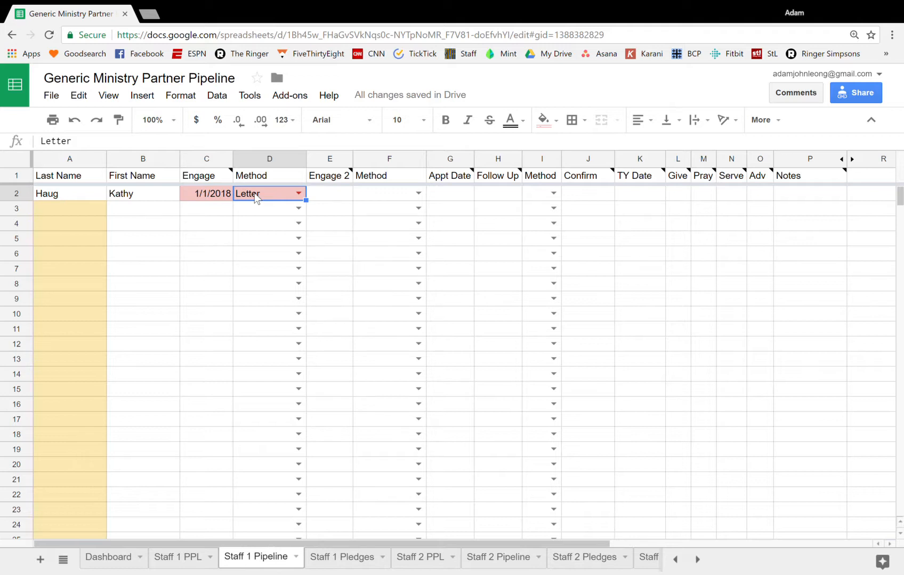
# Record the partner's second engagement with an Engage 2 date of 1/8/2018 and Phone as the method
pyautogui.click(336, 198)
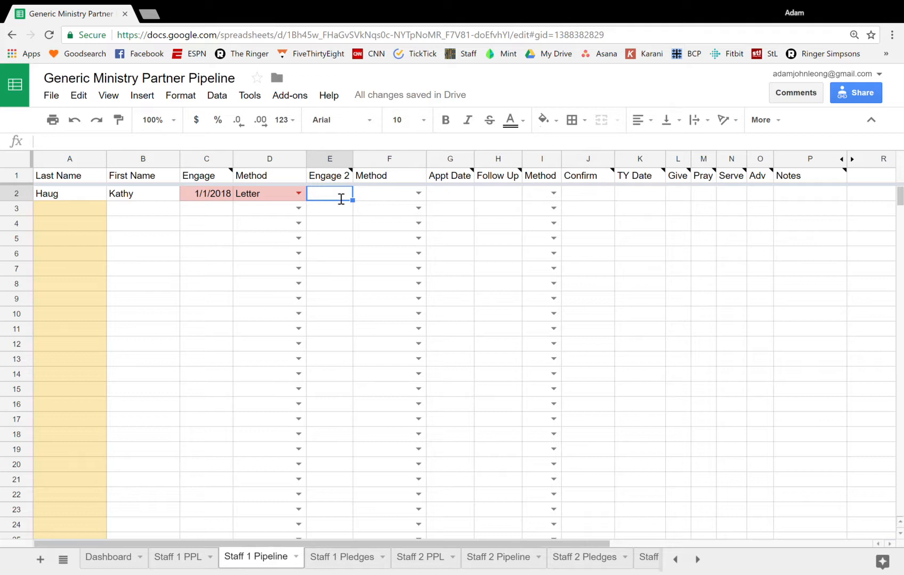
pyautogui.write('1/8/2018')
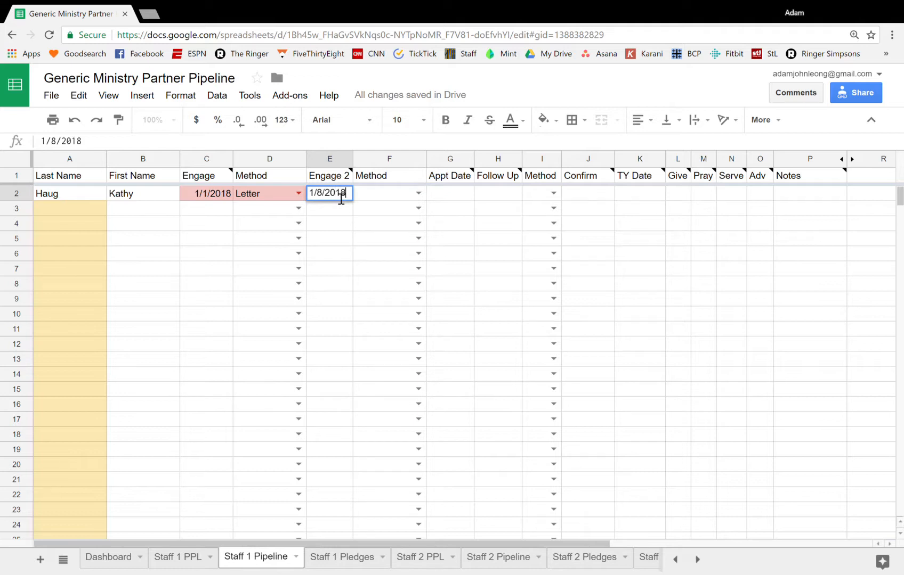
pyautogui.doubleClick(419, 193)
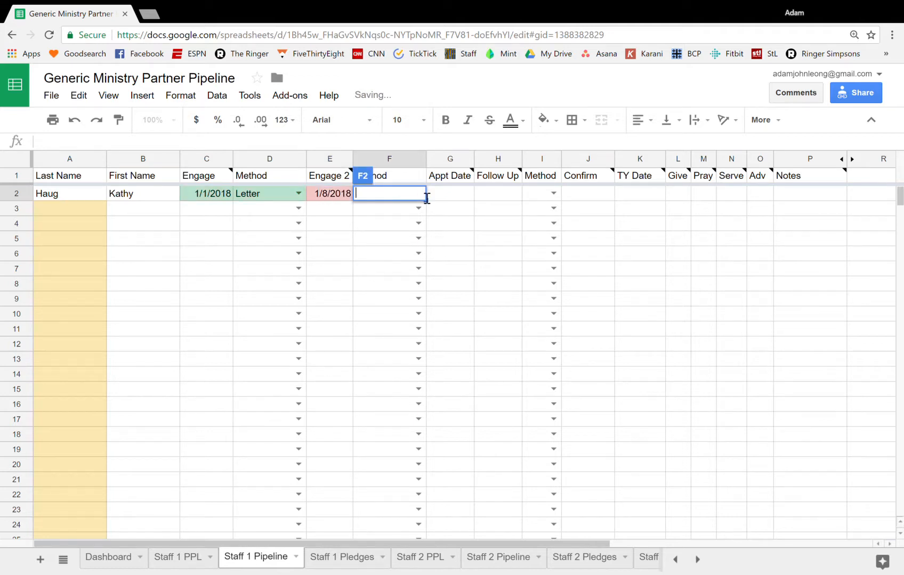
pyautogui.click(411, 208)
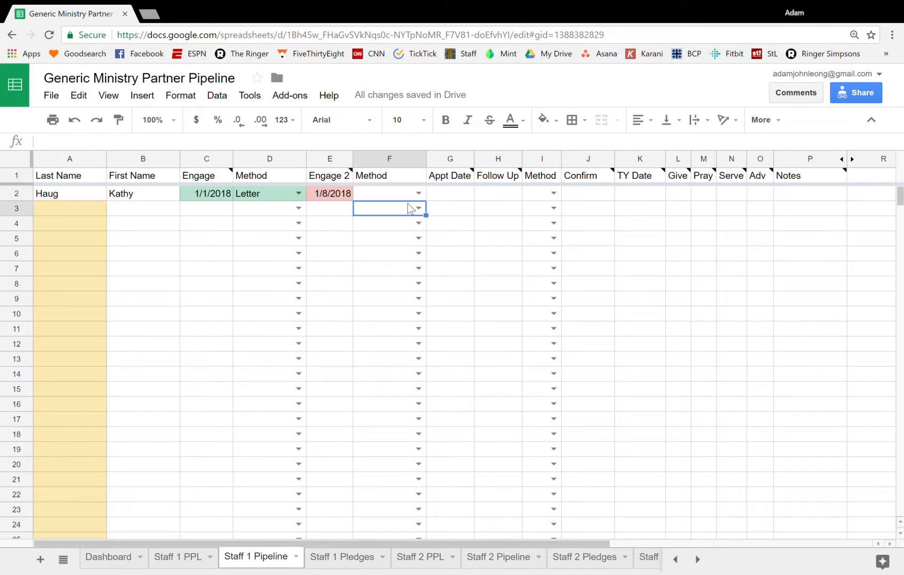
pyautogui.click(419, 193)
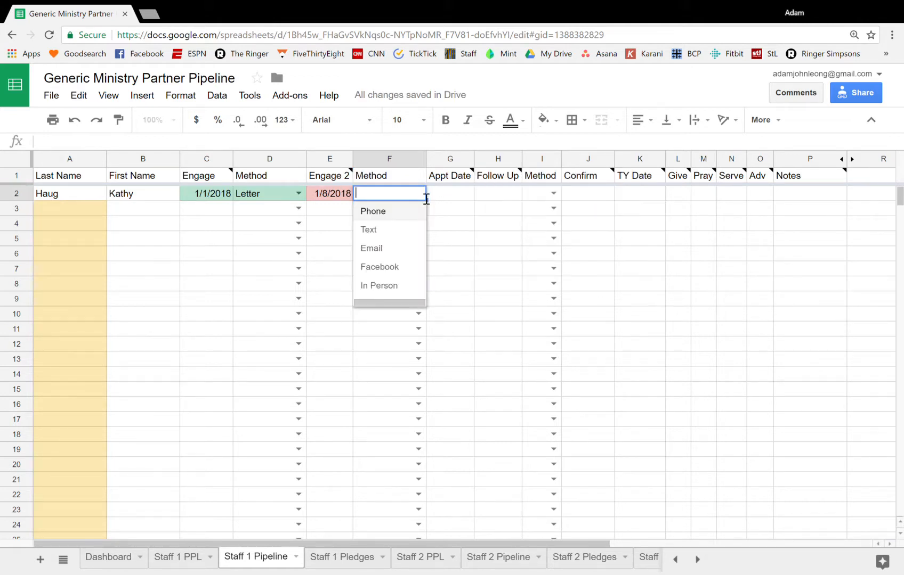
pyautogui.click(397, 211)
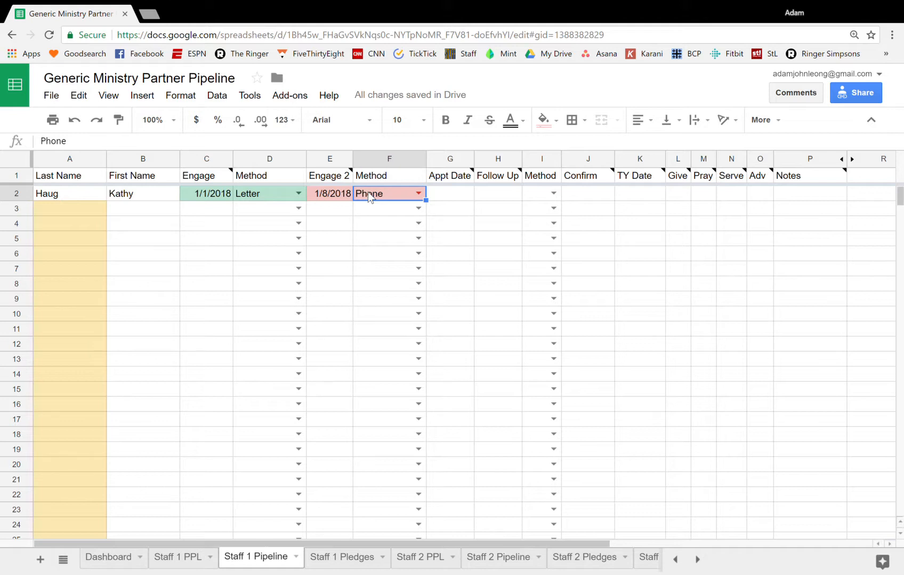
# Change the partner's Engage 2 date to 1/10/2018
pyautogui.click(340, 197)
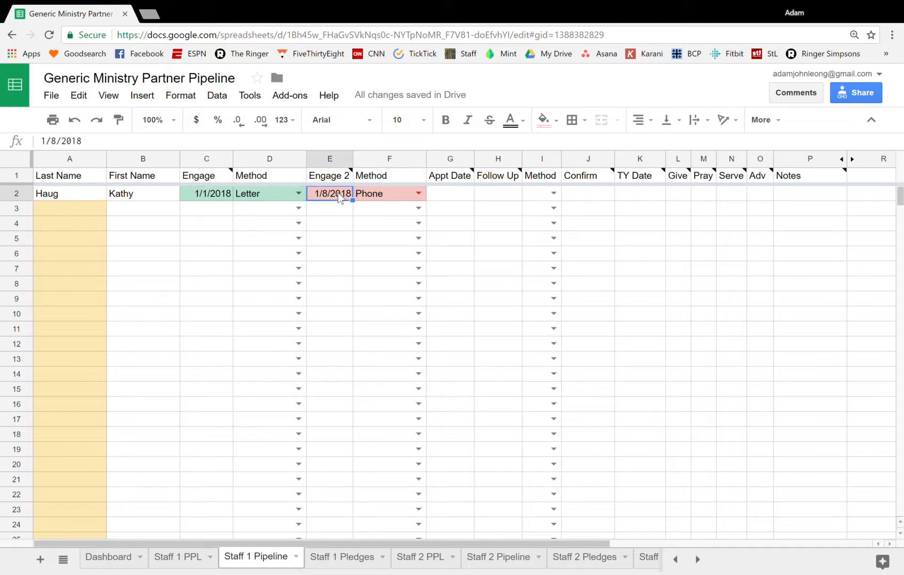
pyautogui.write('1/10')
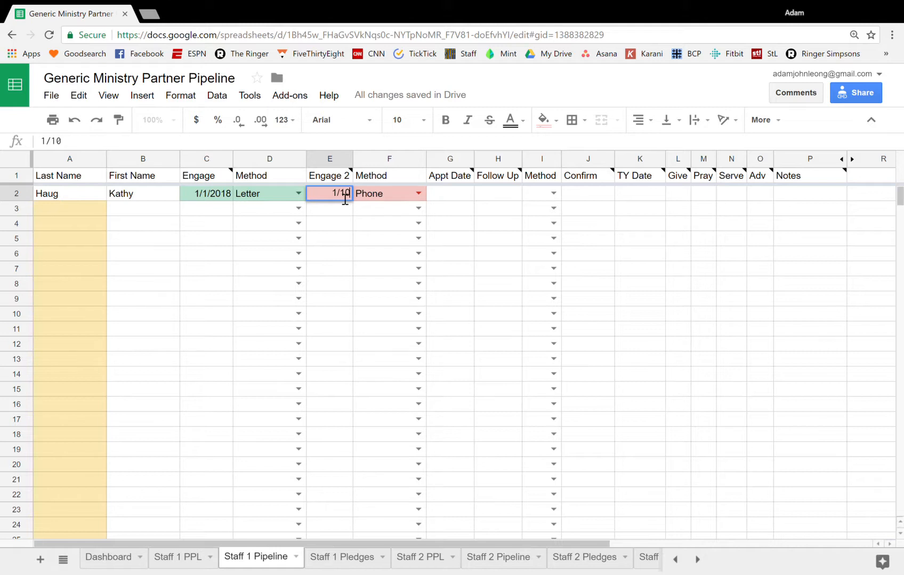
pyautogui.write('/2018')
pyautogui.press('Return')
pyautogui.press('Up')
pyautogui.press('Right')
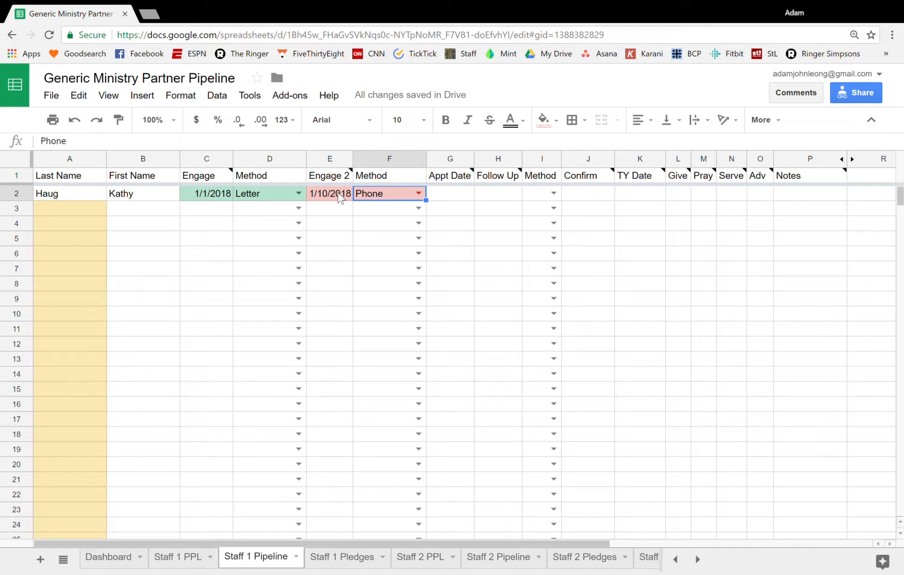
# Change the partner's second engagement to an Engage 2 date of 1/13/2018 with In Person as the method
pyautogui.click(339, 198)
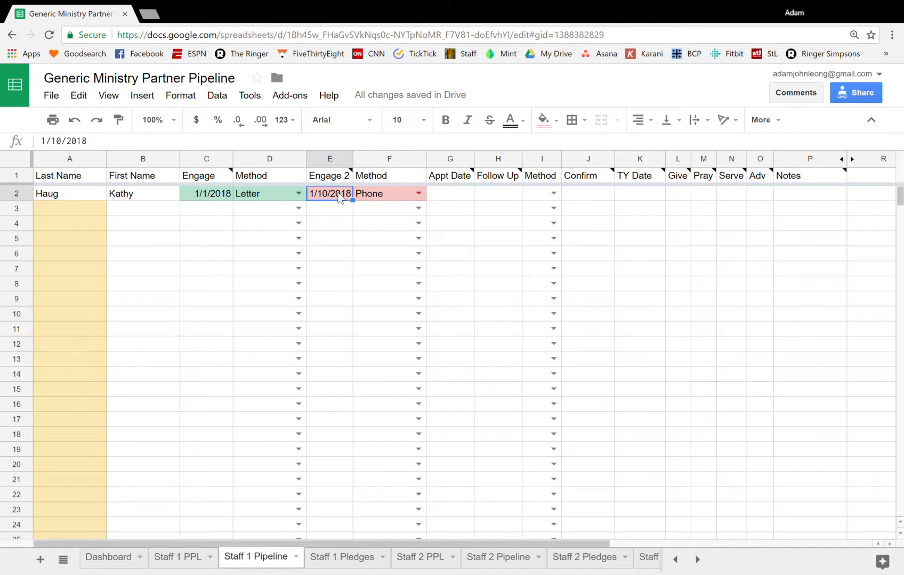
pyautogui.write('1/')
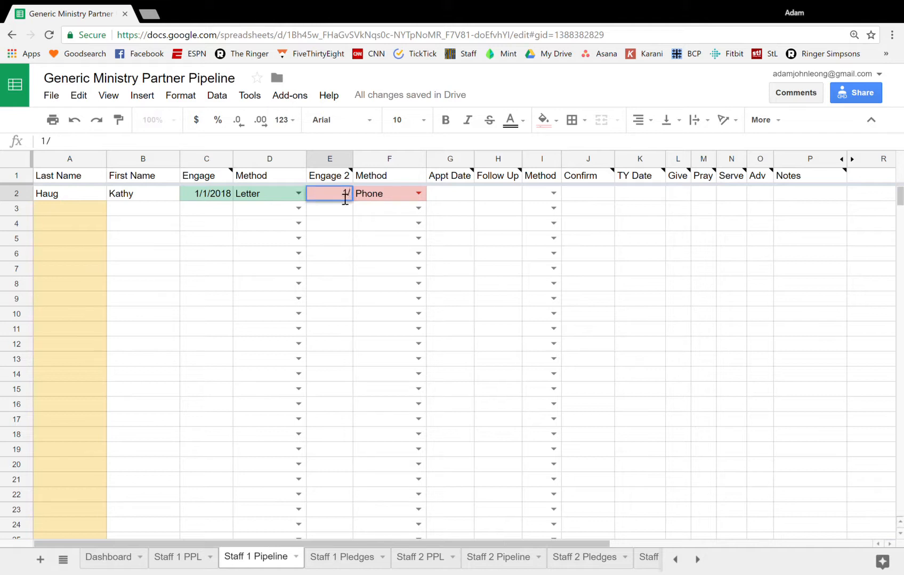
pyautogui.write('13/2018')
pyautogui.press('Tab')
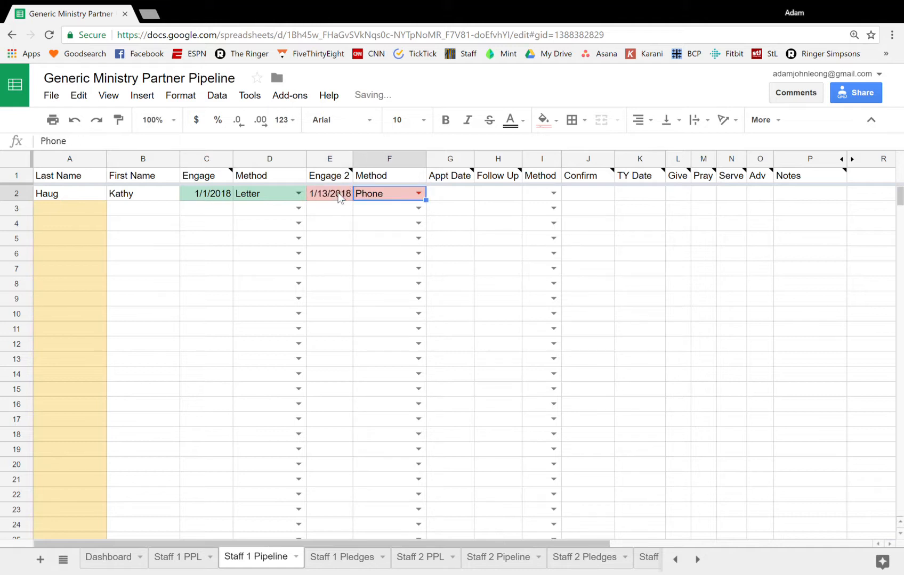
pyautogui.write('In')
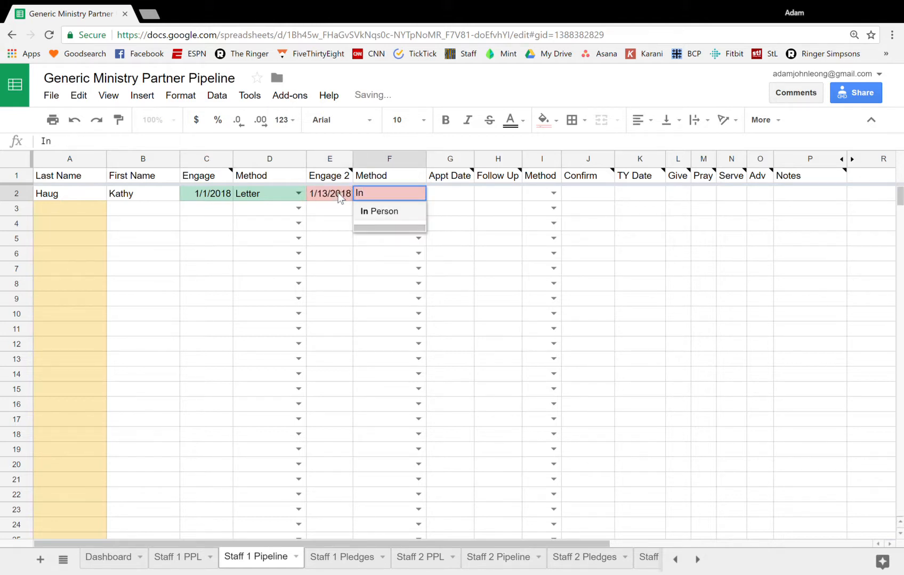
pyautogui.press('Return')
# Enter 1/17/2018 as the partner's Appt Date in row 2
pyautogui.click(339, 197)
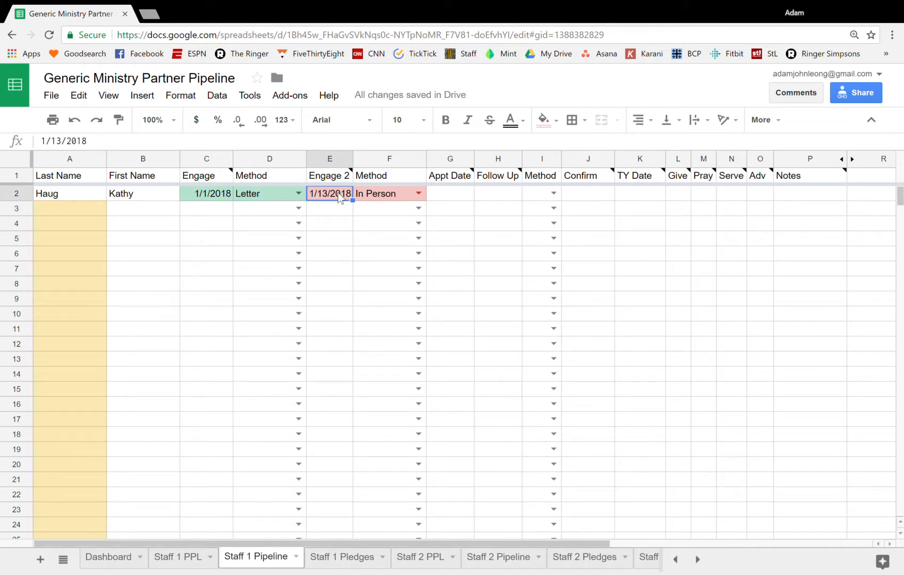
pyautogui.press('Tab')
pyautogui.press('Tab')
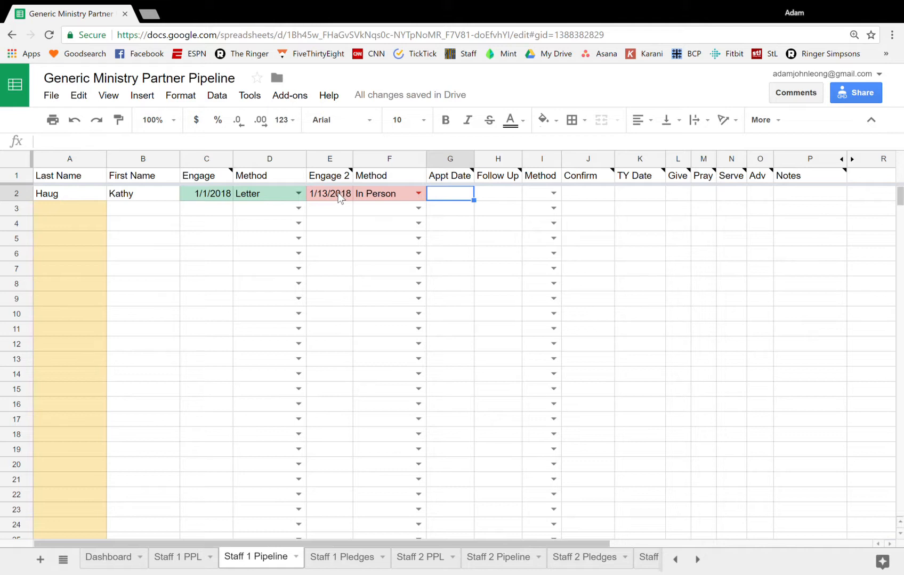
pyautogui.write('1/')
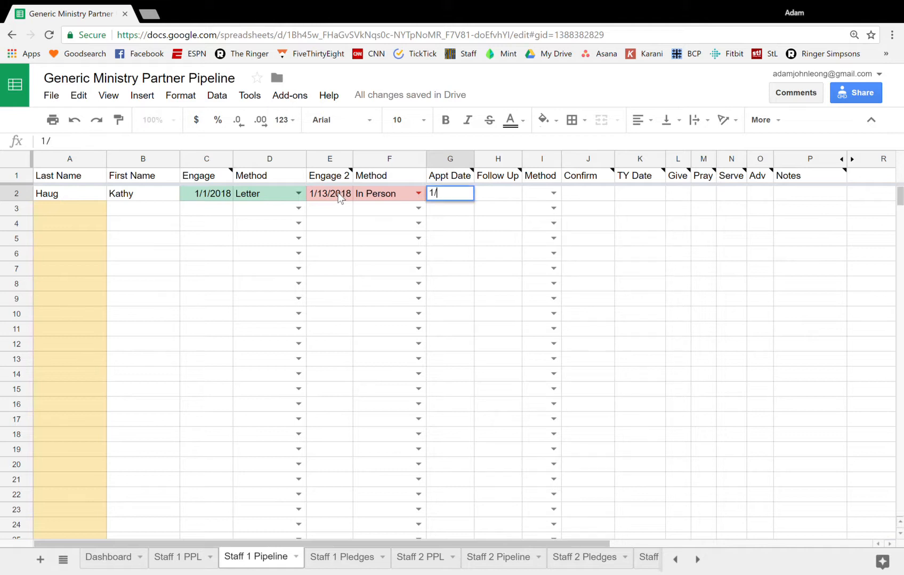
pyautogui.write('17/2018')
pyautogui.press('Return')
pyautogui.press('Up')
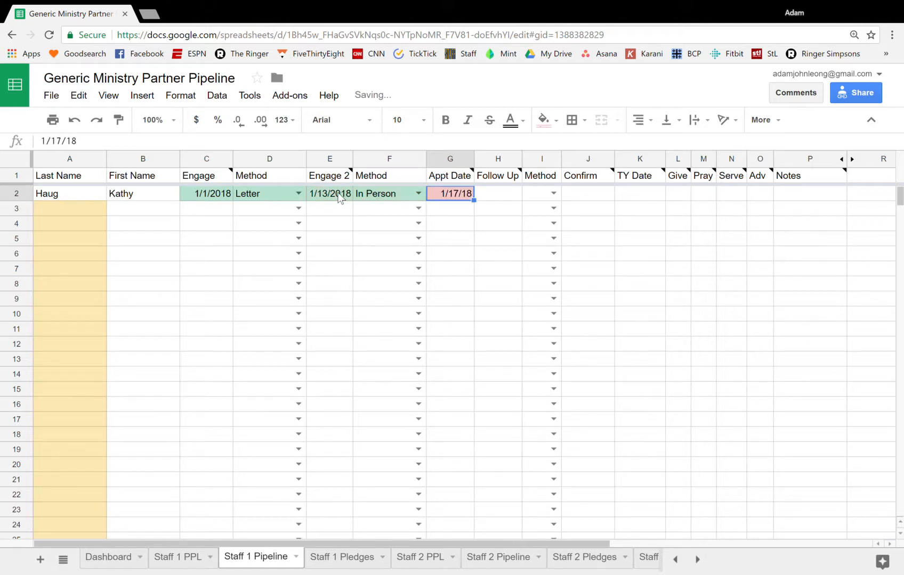
pyautogui.press('Left')
pyautogui.press('Left')
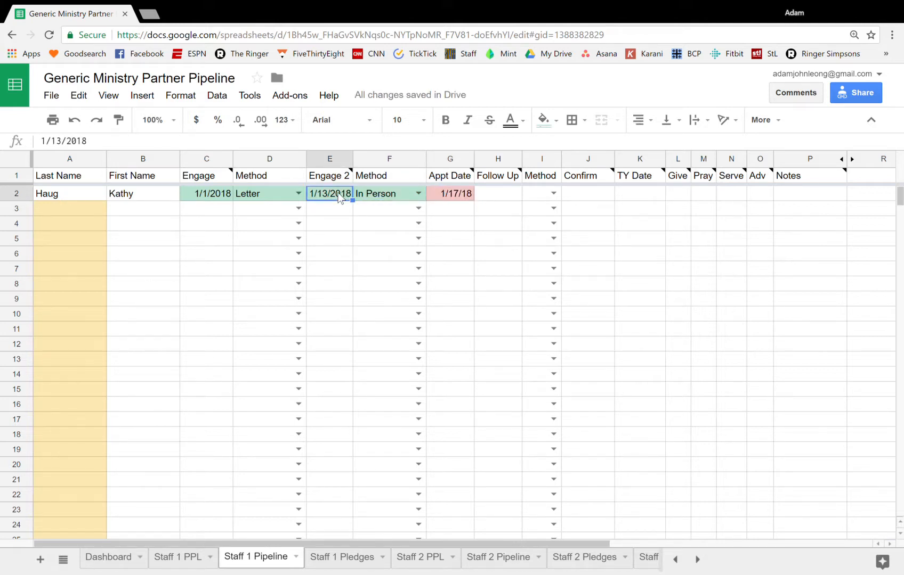
pyautogui.press('Right')
pyautogui.press('Right')
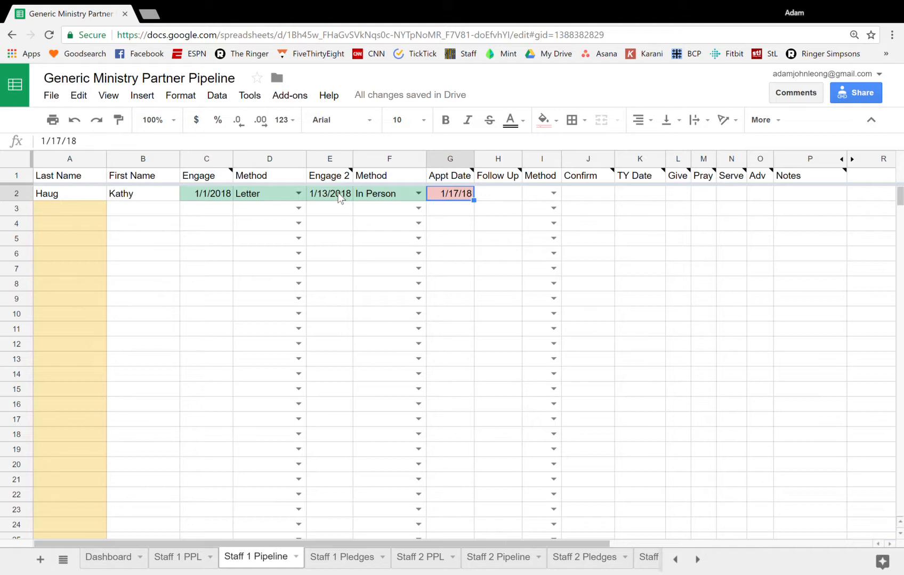
# Record the partner's follow-up with a Follow Up date of 1/19/2018 and Text as the method
pyautogui.press('Tab')
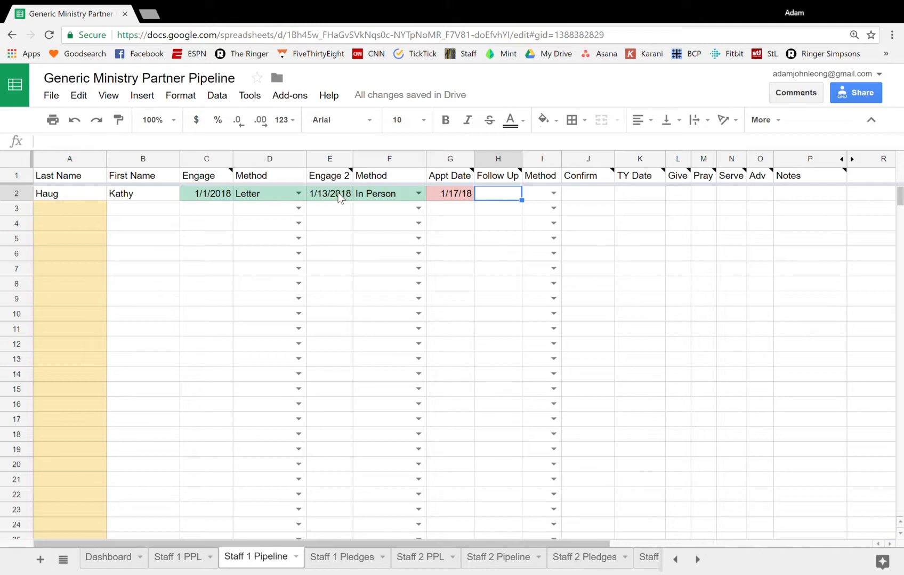
pyautogui.write('1/19')
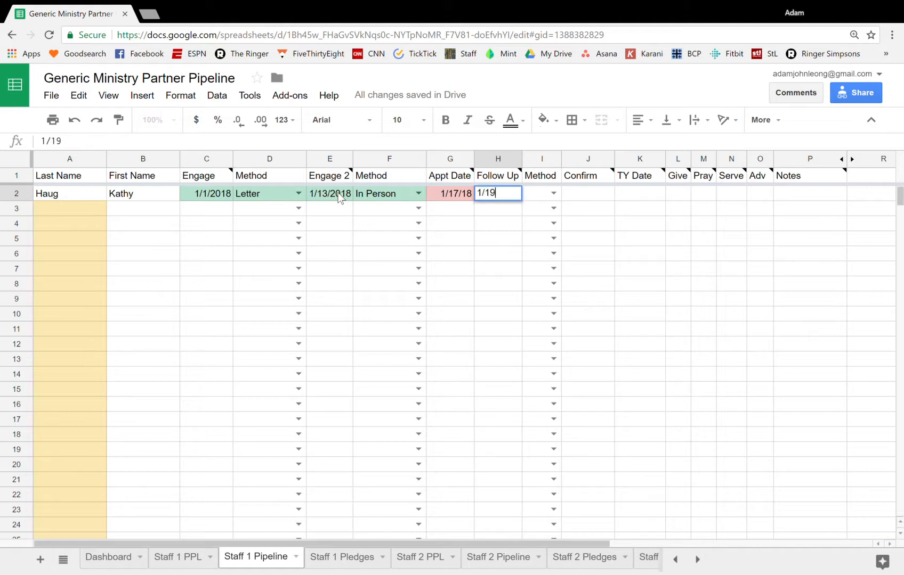
pyautogui.write('/2018')
pyautogui.press('Tab')
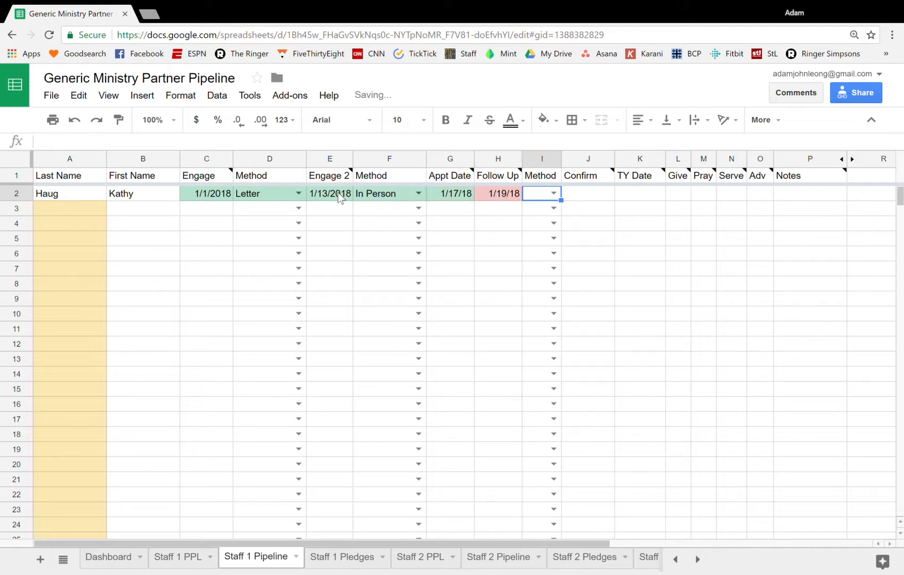
pyautogui.click(554, 194)
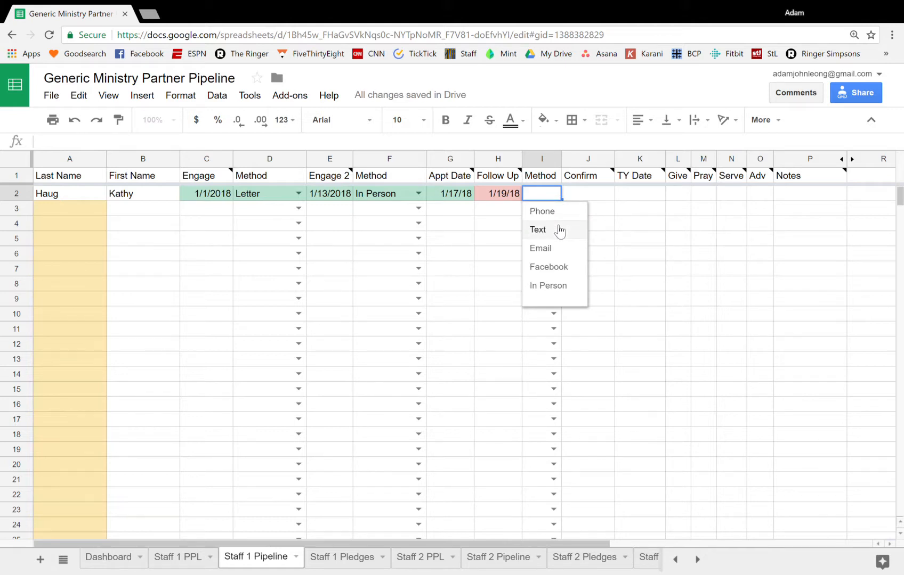
pyautogui.click(559, 231)
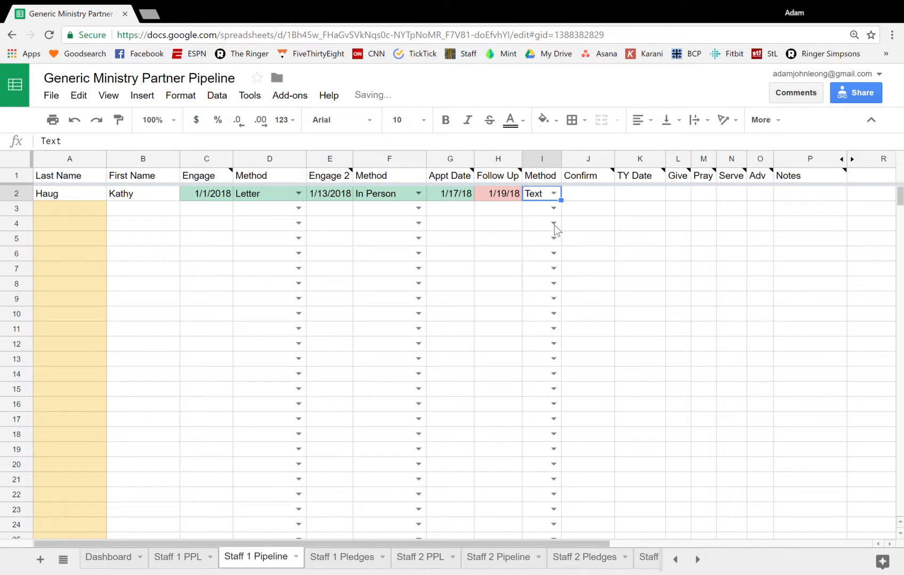
# Change the partner's Follow Up date to 1/25/2018
pyautogui.click(505, 194)
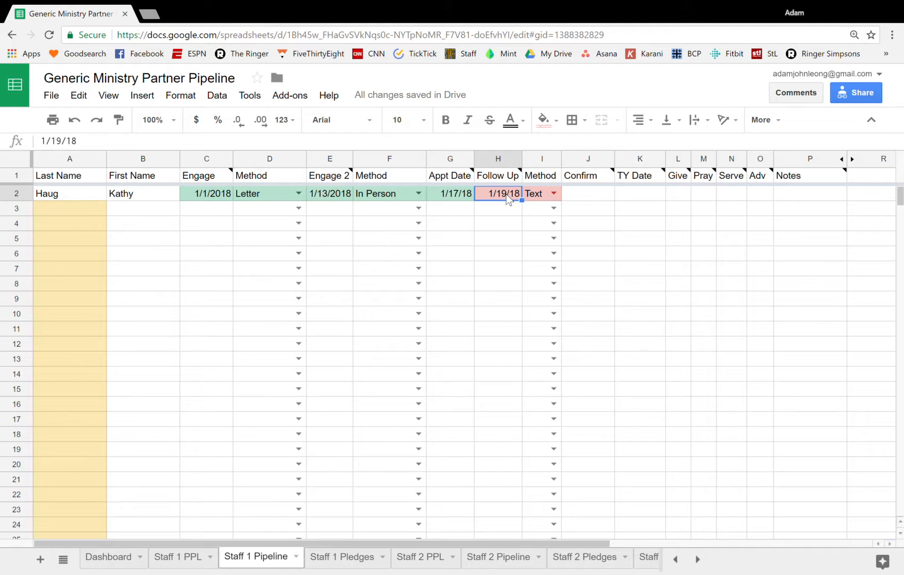
pyautogui.click(573, 198)
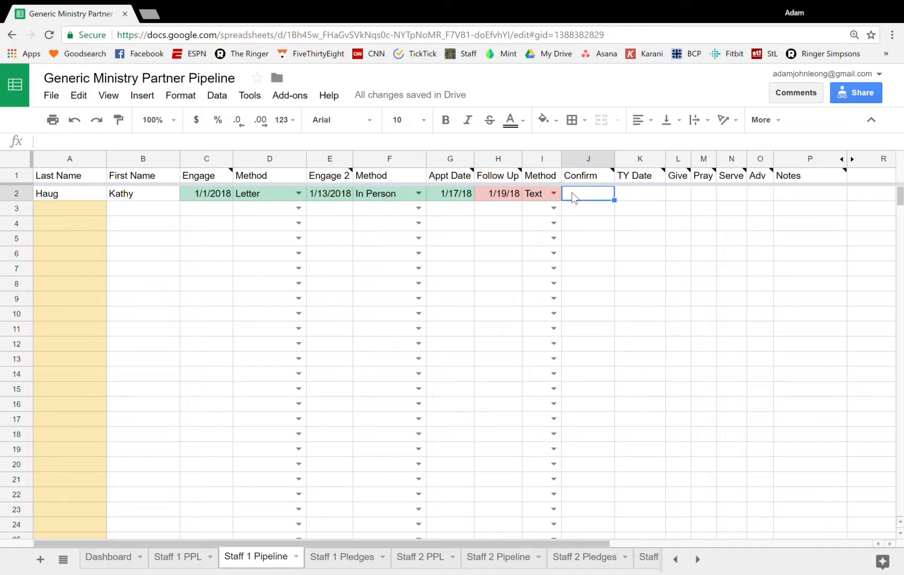
pyautogui.click(510, 197)
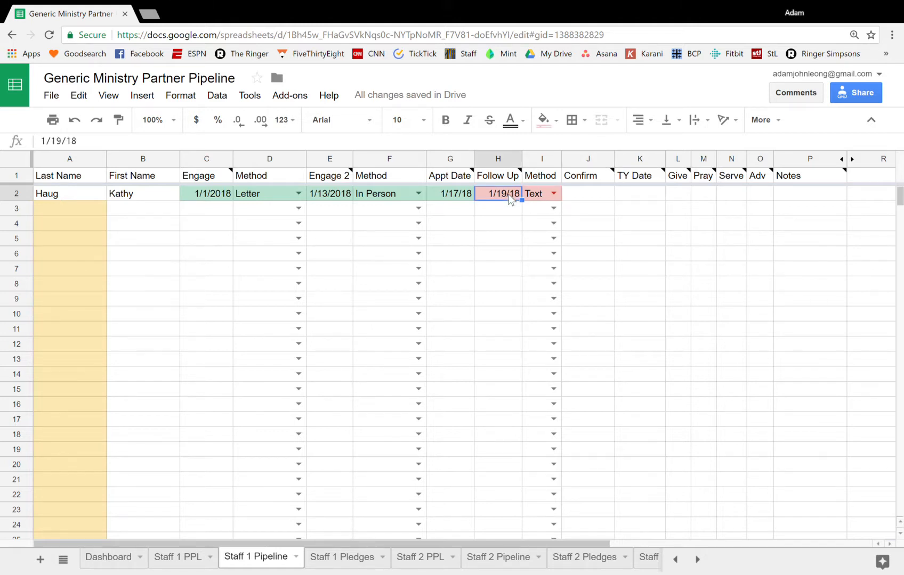
pyautogui.write('1/25/2018')
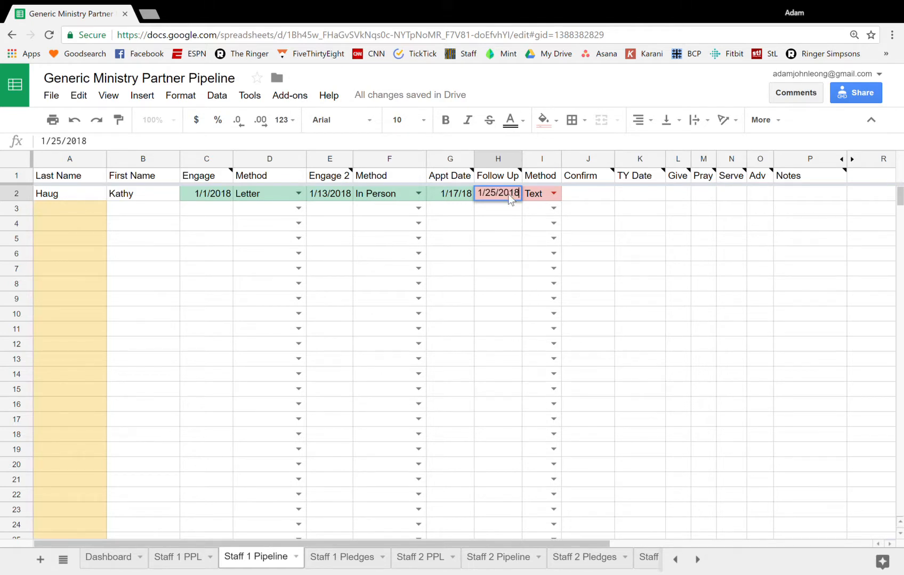
pyautogui.press('Return')
pyautogui.click(509, 198)
pyautogui.press('Tab')
pyautogui.press('Tab')
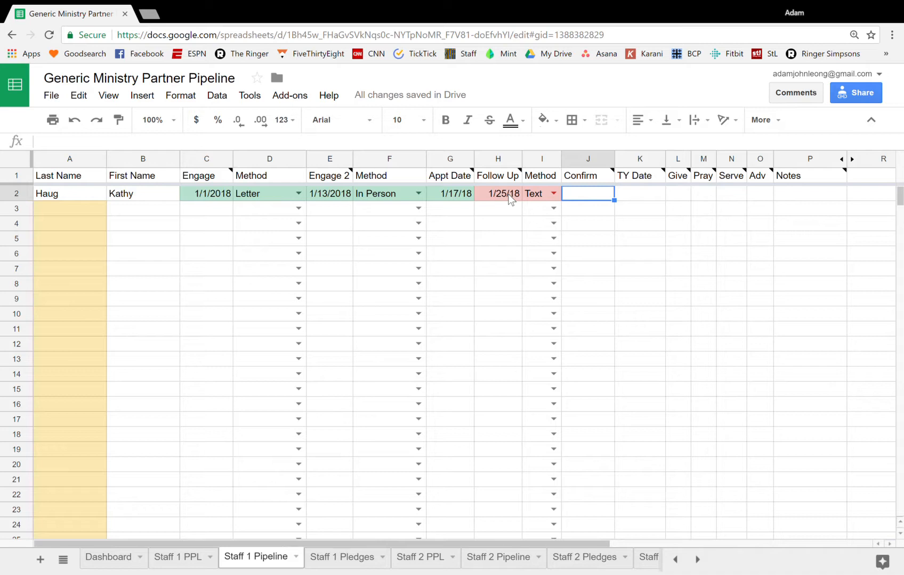
# Change the partner's Follow Up date to 2/25/2018
pyautogui.press('Left')
pyautogui.press('Left')
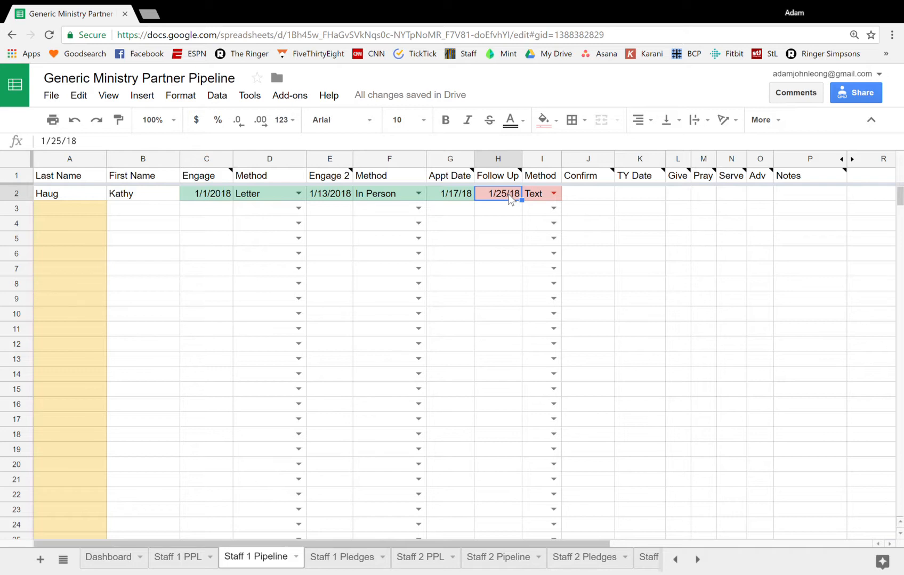
pyautogui.write('1/')
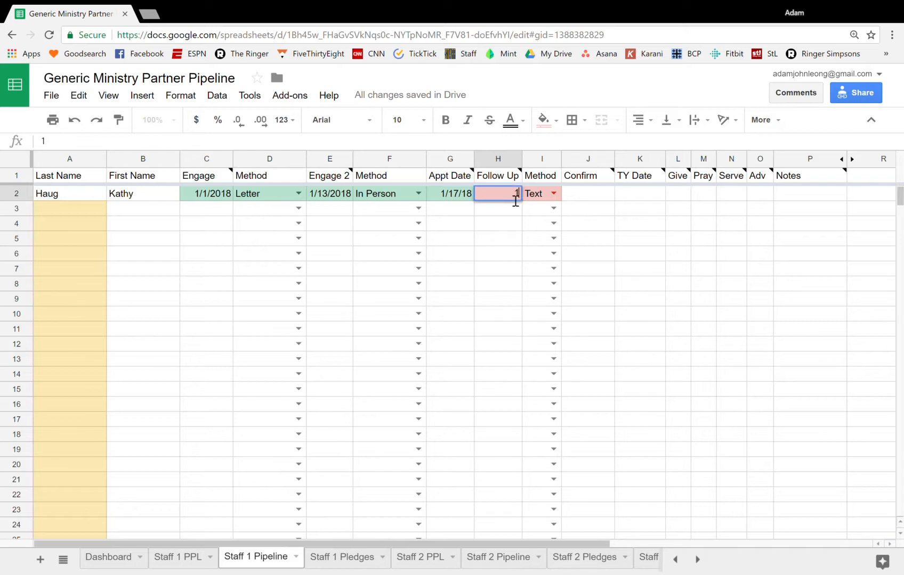
pyautogui.press('BackSpace')
pyautogui.write('2/')
pyautogui.write('25/')
pyautogui.write('2018')
pyautogui.press('Return')
# Enter 2/26/2018 as the partner's Confirm date in row 2
pyautogui.click(511, 198)
pyautogui.press('Right')
pyautogui.press('Right')
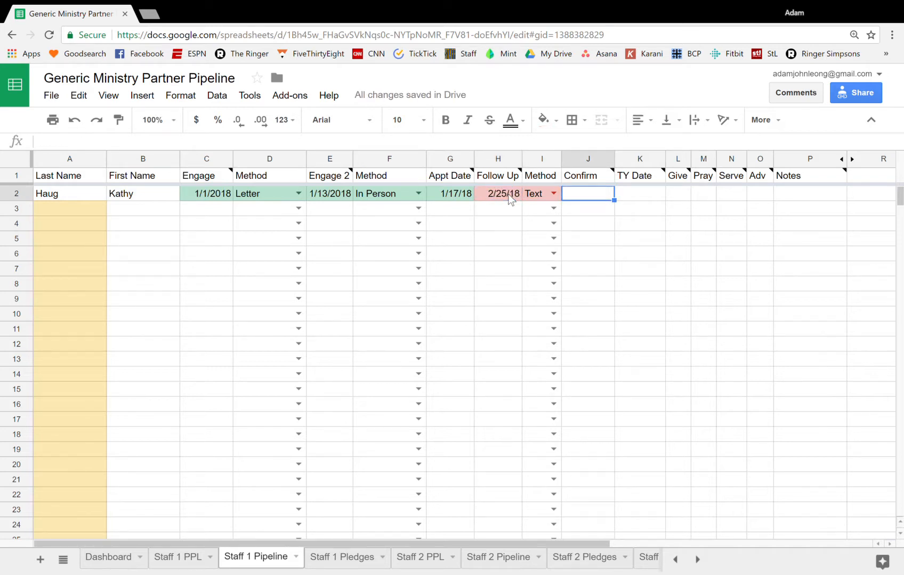
pyautogui.write('2/2')
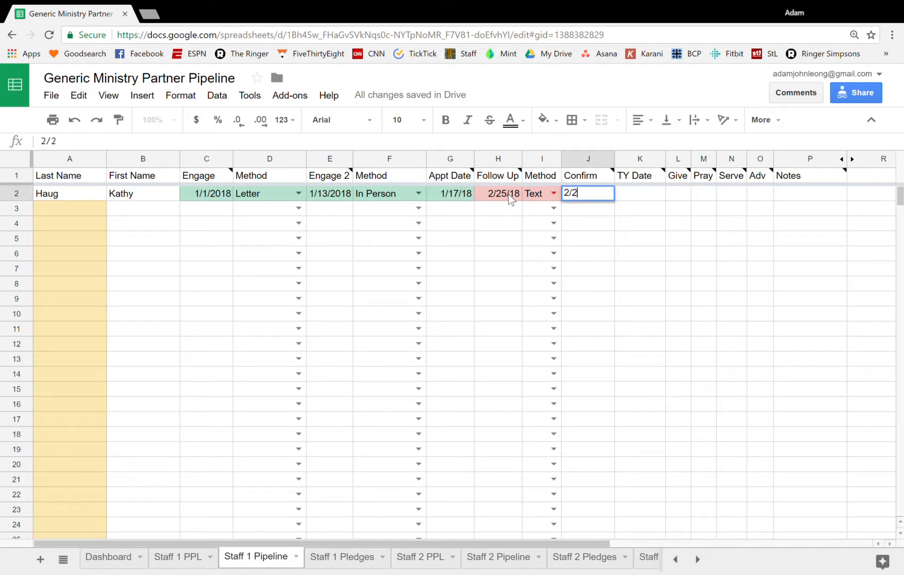
pyautogui.write('6/2018')
pyautogui.press('Return')
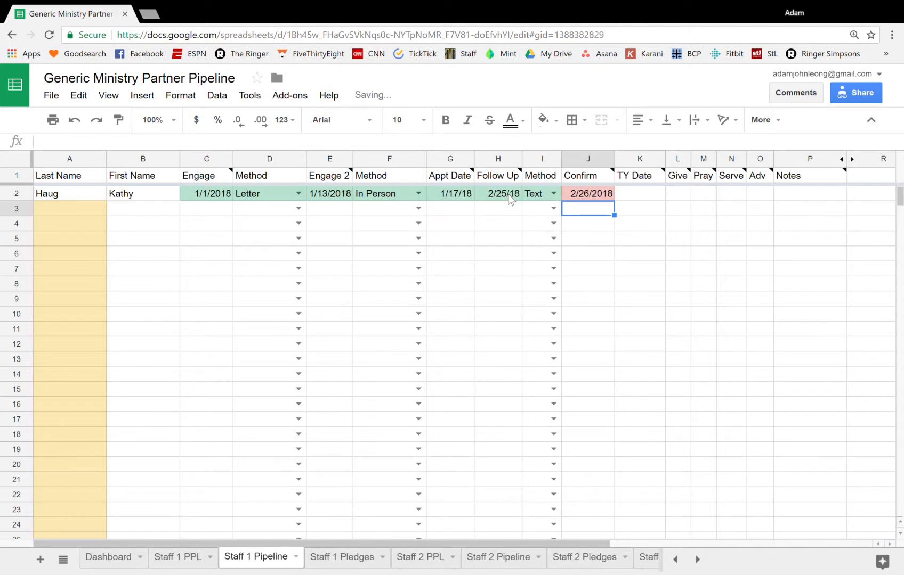
pyautogui.press('Up')
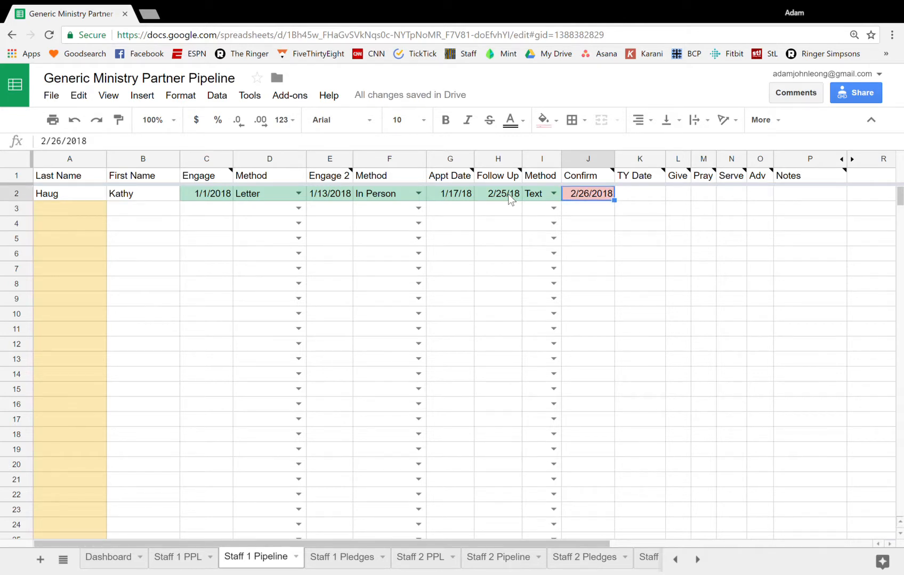
# Enter 2/26/2018 as the partner's thank-you date in the TY Date cell of row 2
pyautogui.press('Right')
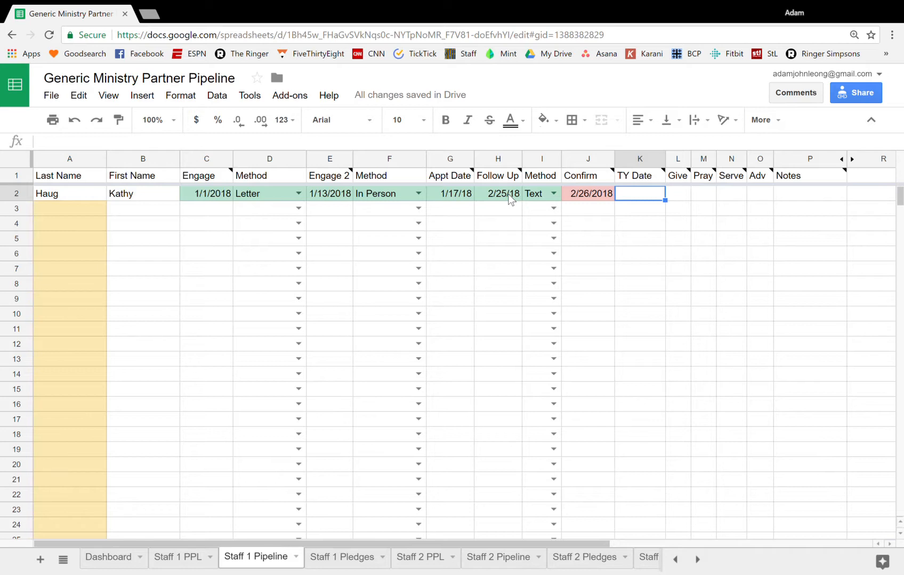
pyautogui.write('2/26/')
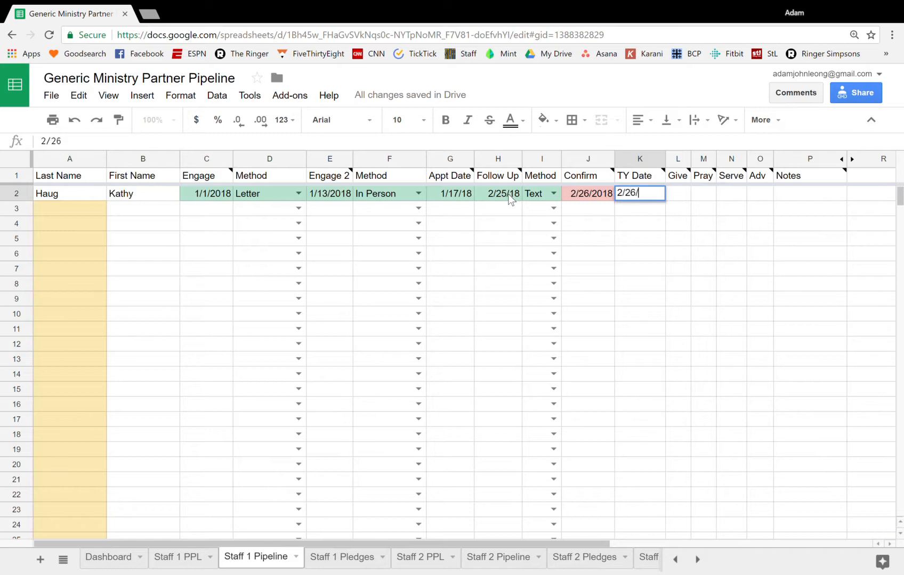
pyautogui.write('2018')
pyautogui.press('Return')
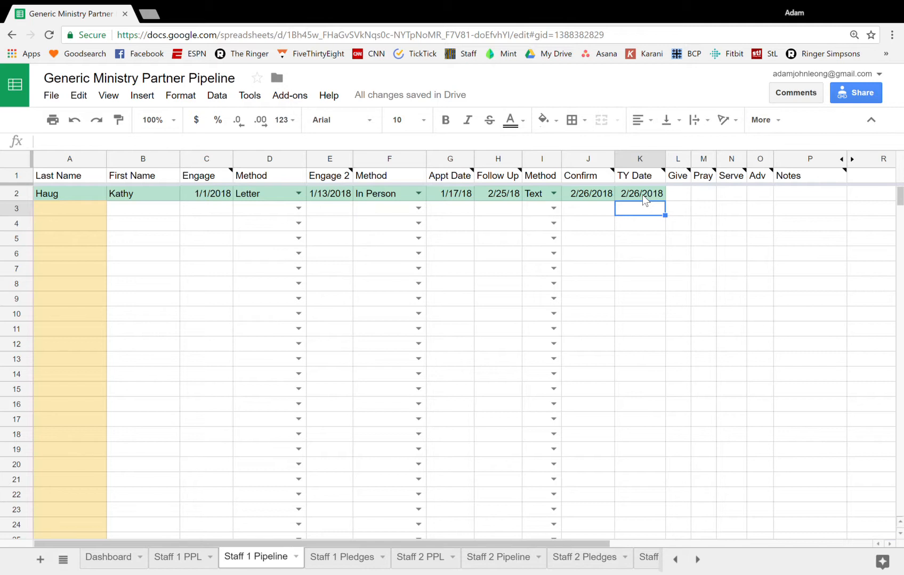
# Mark the partner as giving and serving by entering 1 under both Give and Serve in row 2
pyautogui.moveTo(702, 176)
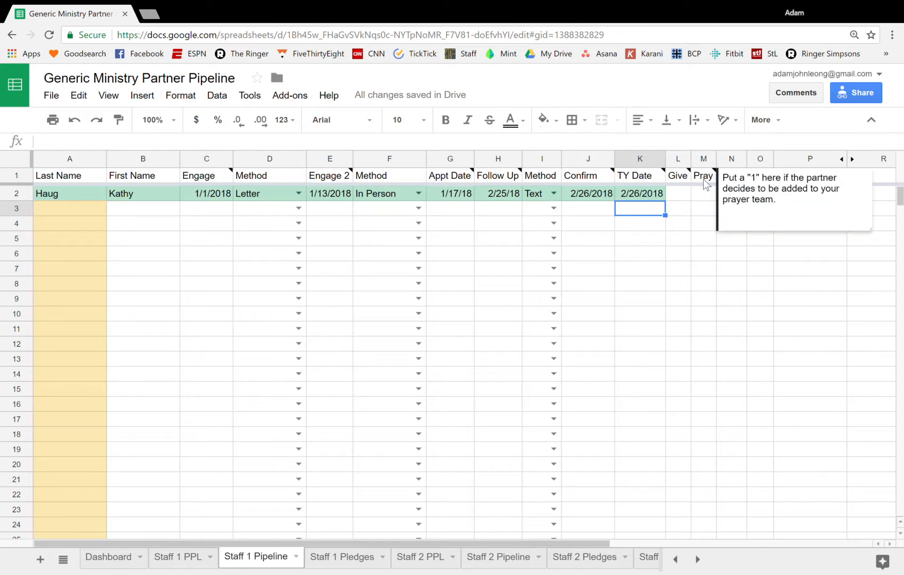
pyautogui.click(820, 271)
pyautogui.click(809, 194)
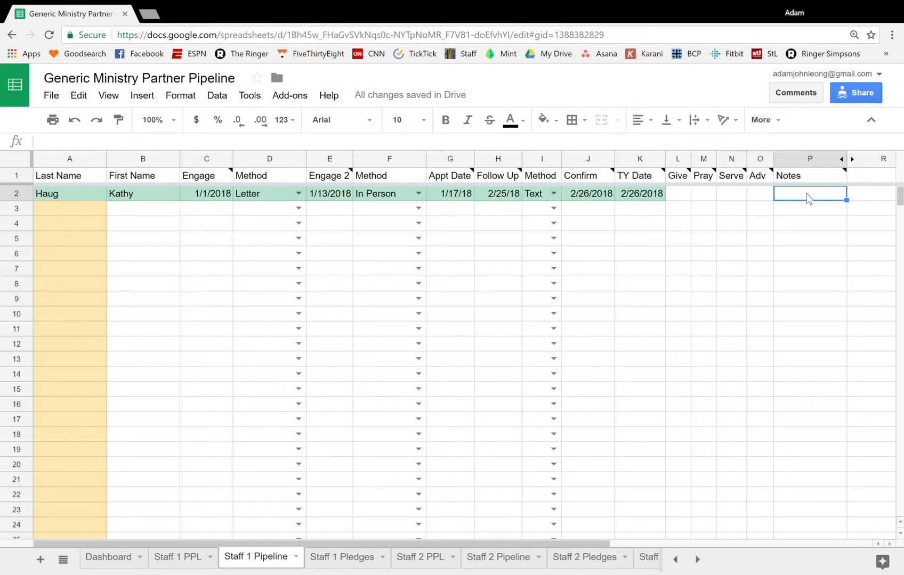
pyautogui.press('Left')
pyautogui.press('Left')
pyautogui.press('Left')
pyautogui.press('Left')
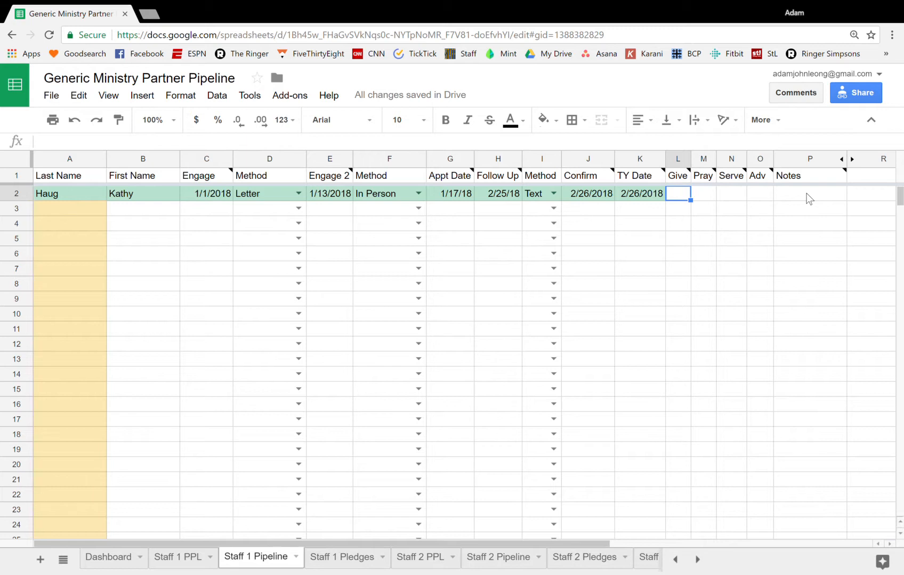
pyautogui.write('1')
pyautogui.press('Right')
pyautogui.press('Right')
pyautogui.write('1')
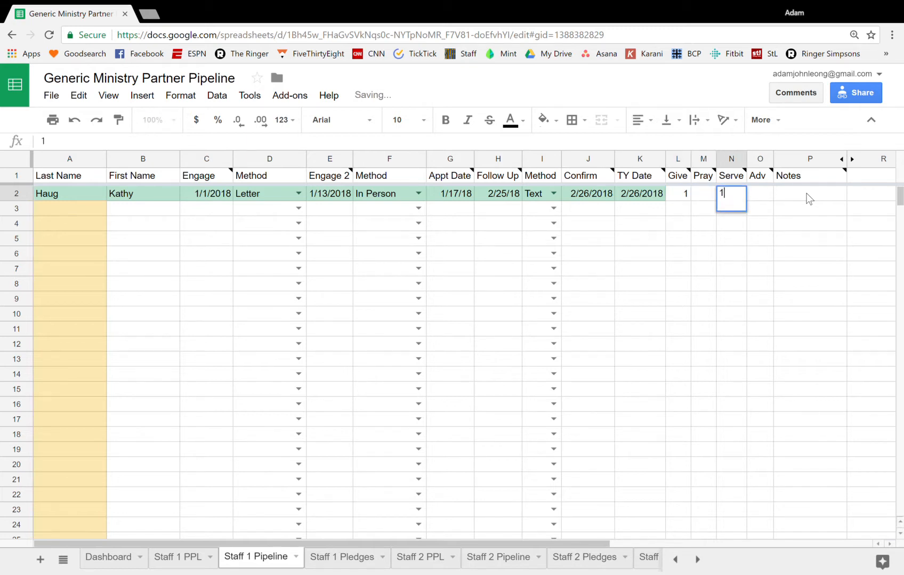
pyautogui.press('Return')
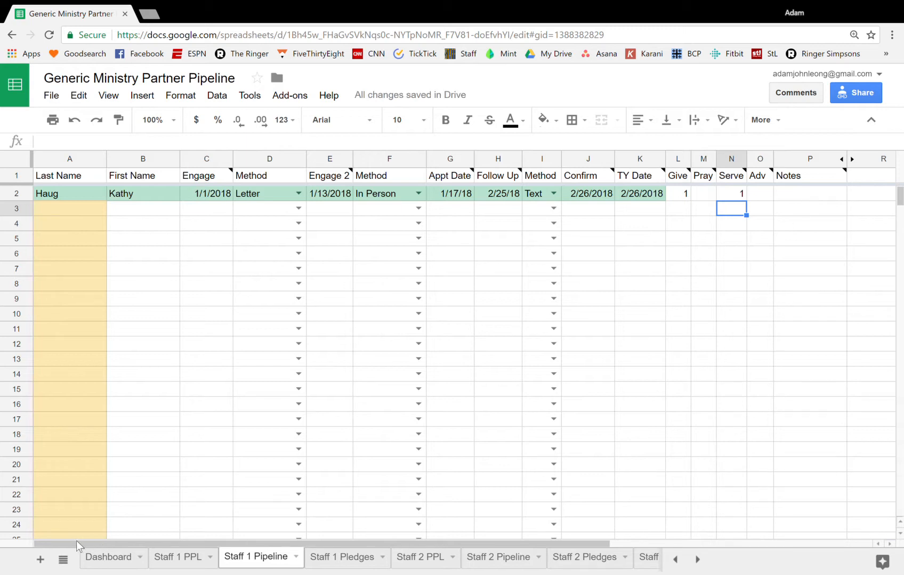
# Open the Dashboard sheet to review the financial goals and New Partnerships charts
pyautogui.click(109, 559)
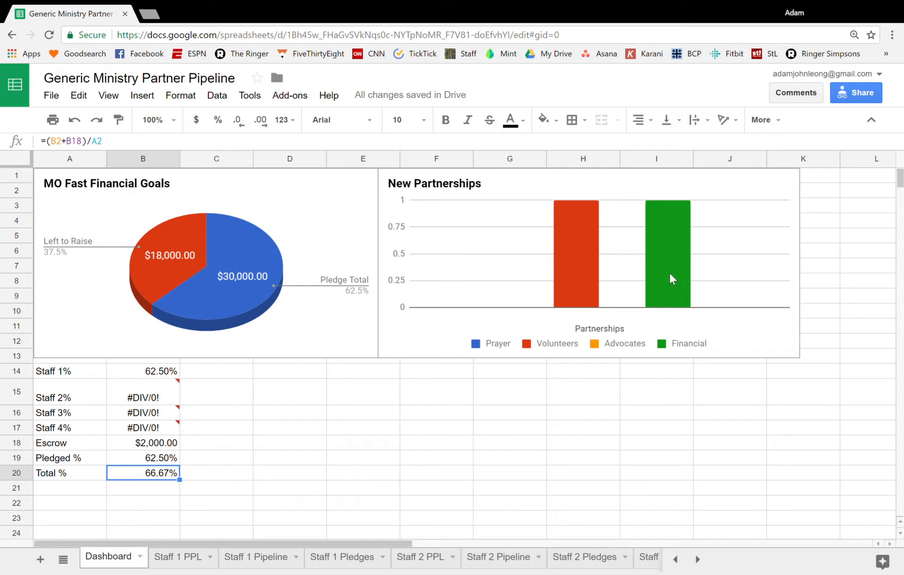
# On the Staff 1 Pledges sheet, enter the partner's last name and first name in row 11 under Past Partners
pyautogui.click(270, 558)
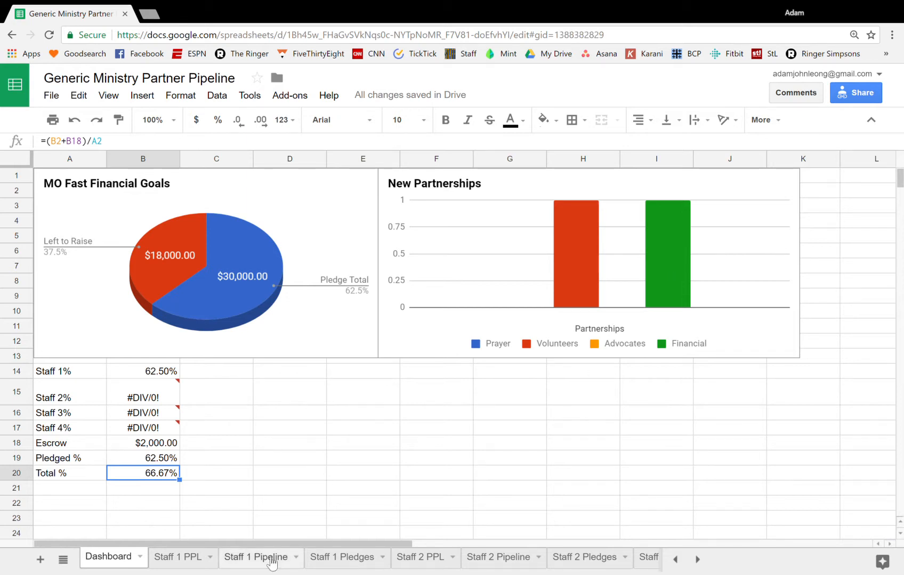
pyautogui.click(336, 560)
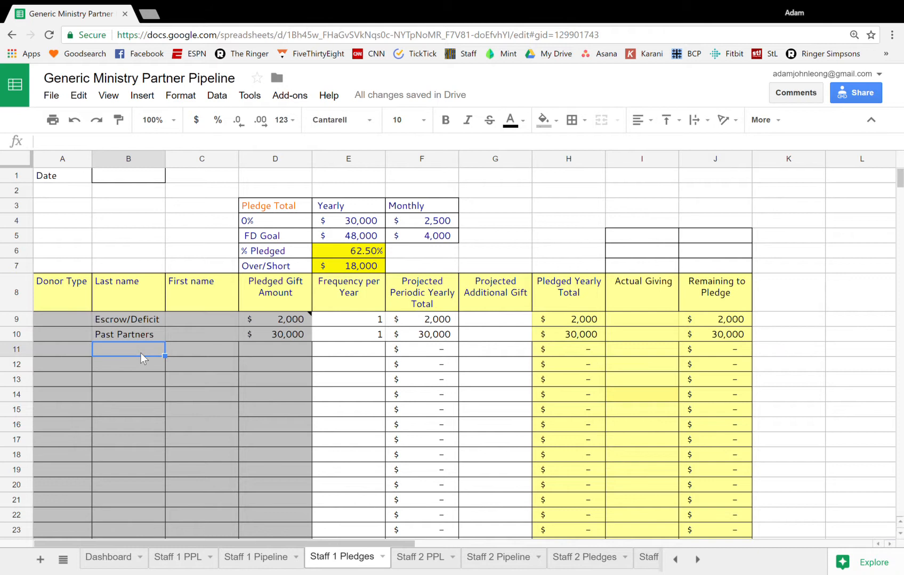
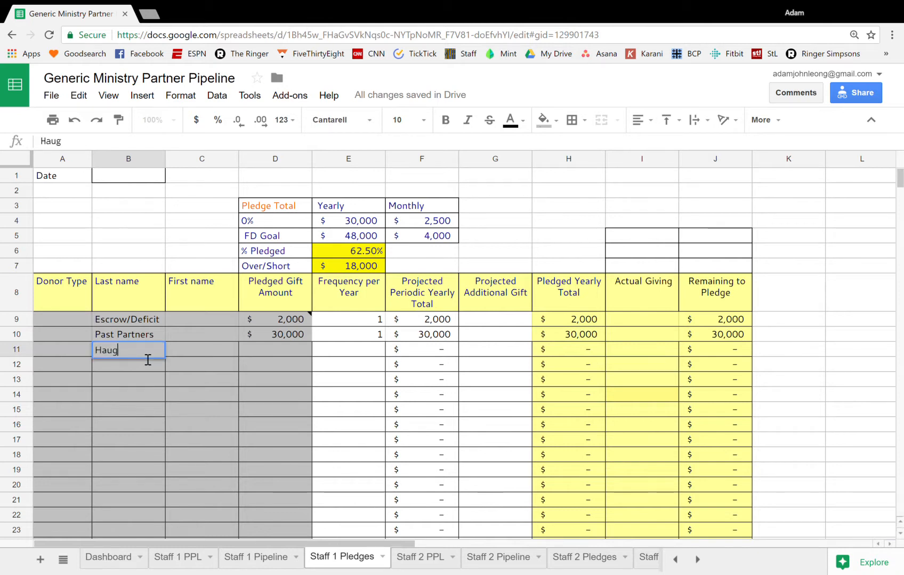
pyautogui.press('Tab')
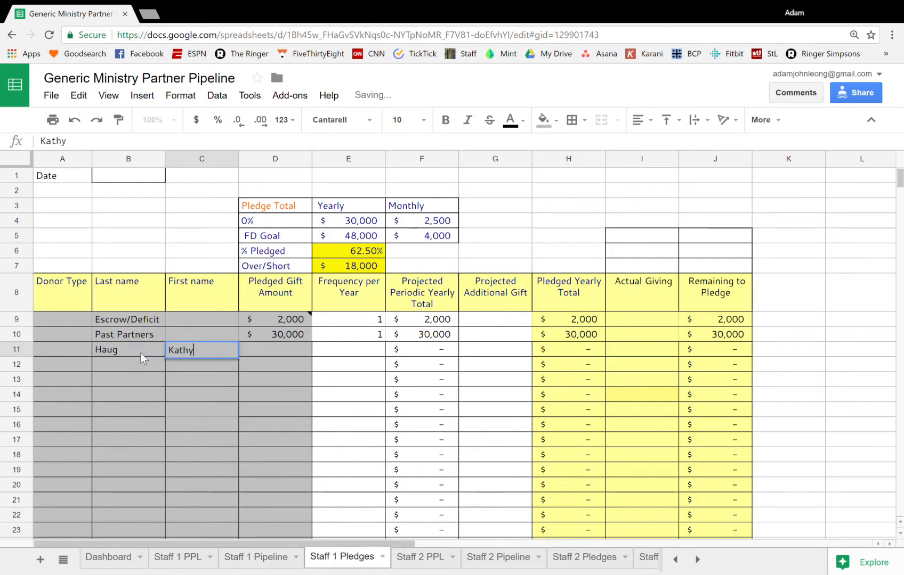
pyautogui.press('Tab')
# Set the partner's pledged gift amount to 50 and the frequency per year to 12 in row 11
pyautogui.write('50')
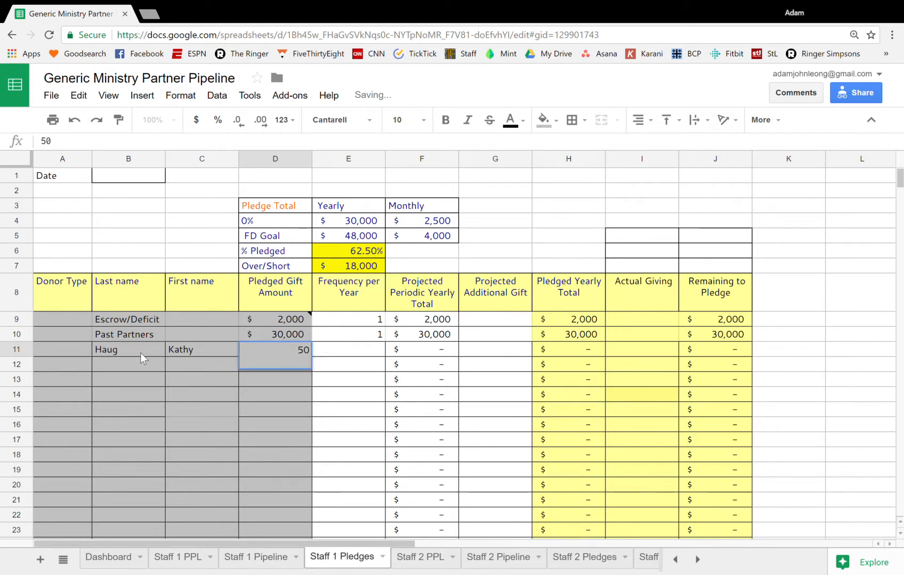
pyautogui.press('Tab')
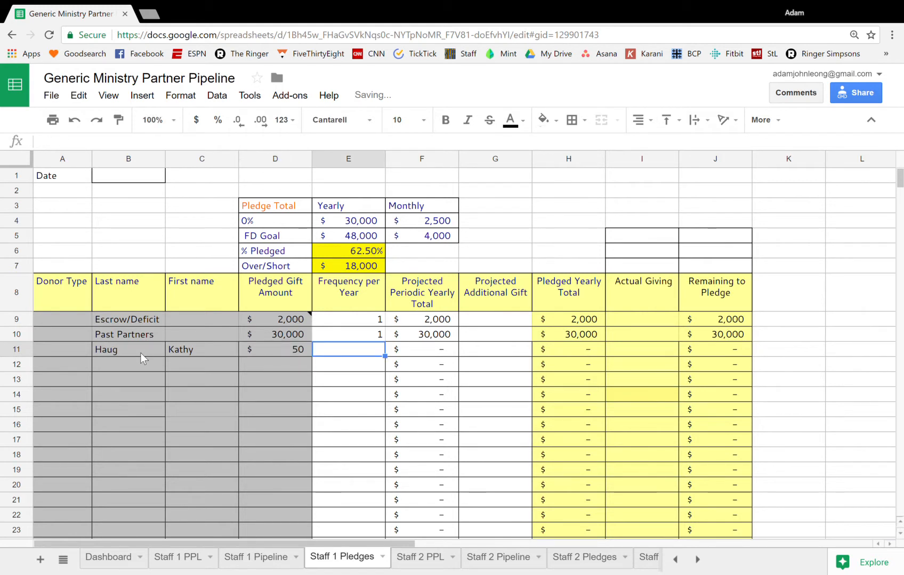
pyautogui.write('12')
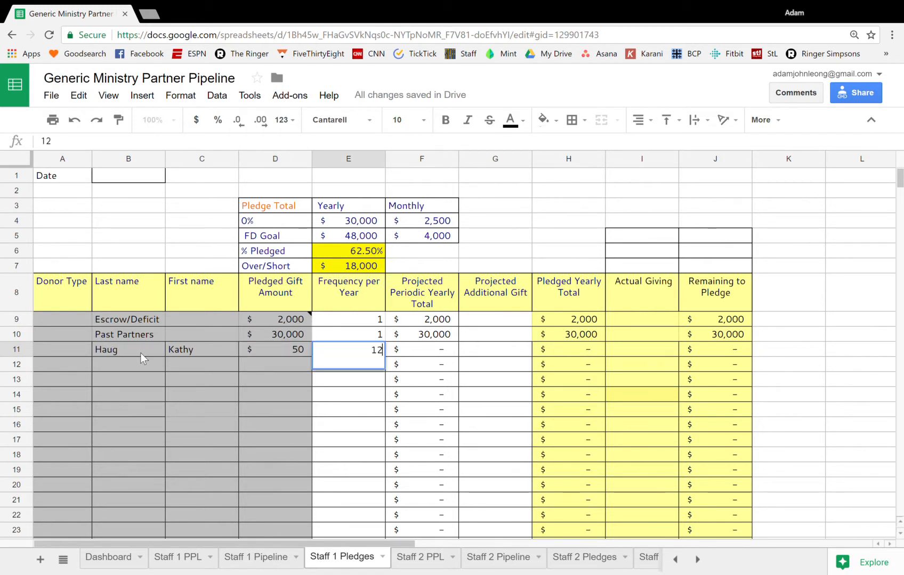
pyautogui.press('Return')
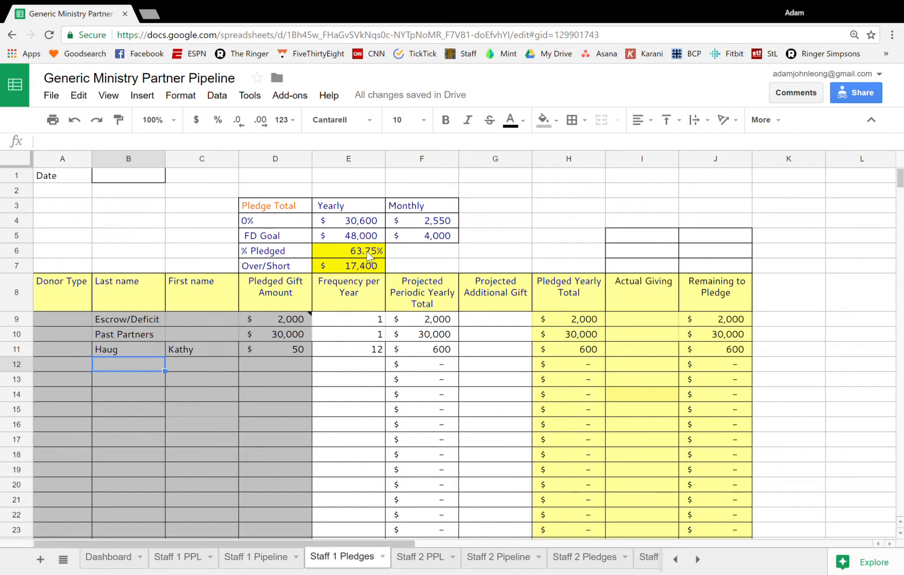
# Check the financial goals chart on the Dashboard sheet and return to the Staff 1 Pipeline sheet
pyautogui.click(115, 558)
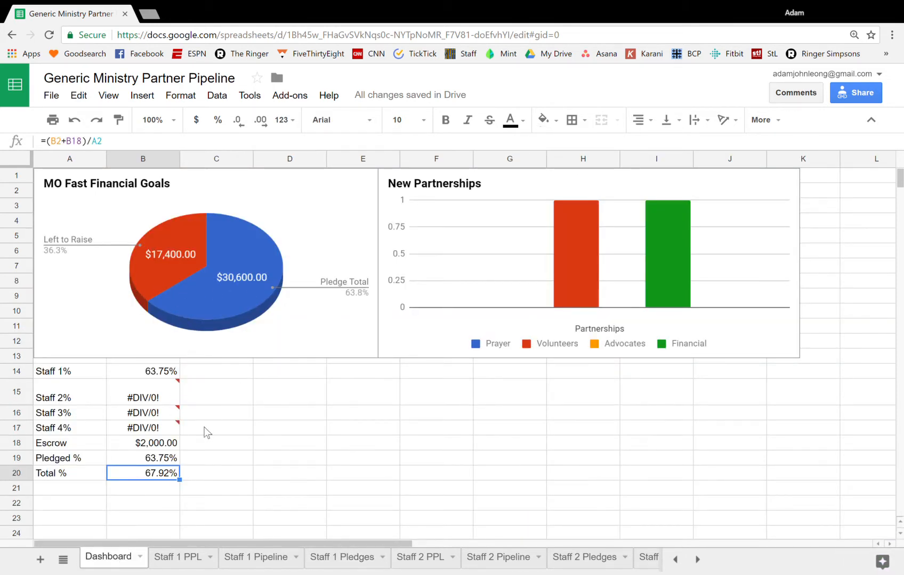
pyautogui.click(269, 557)
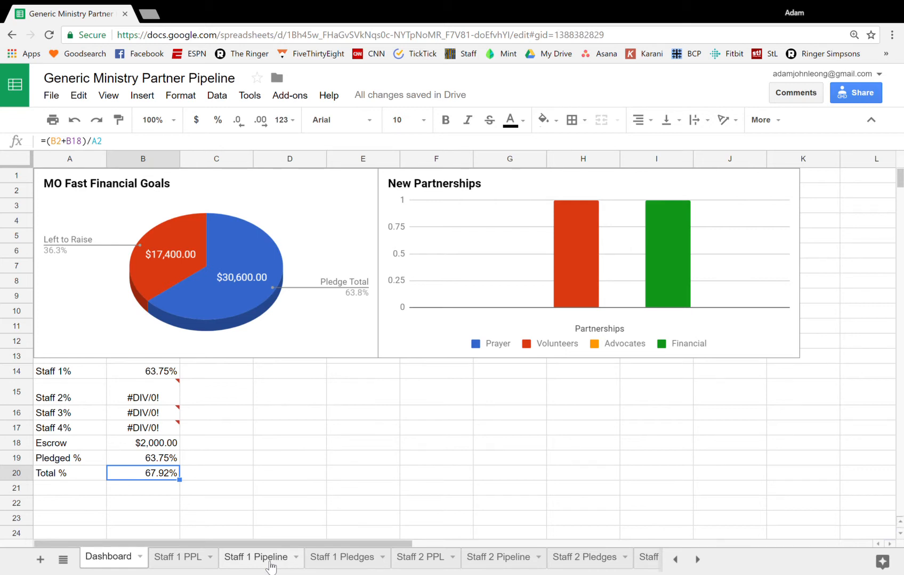